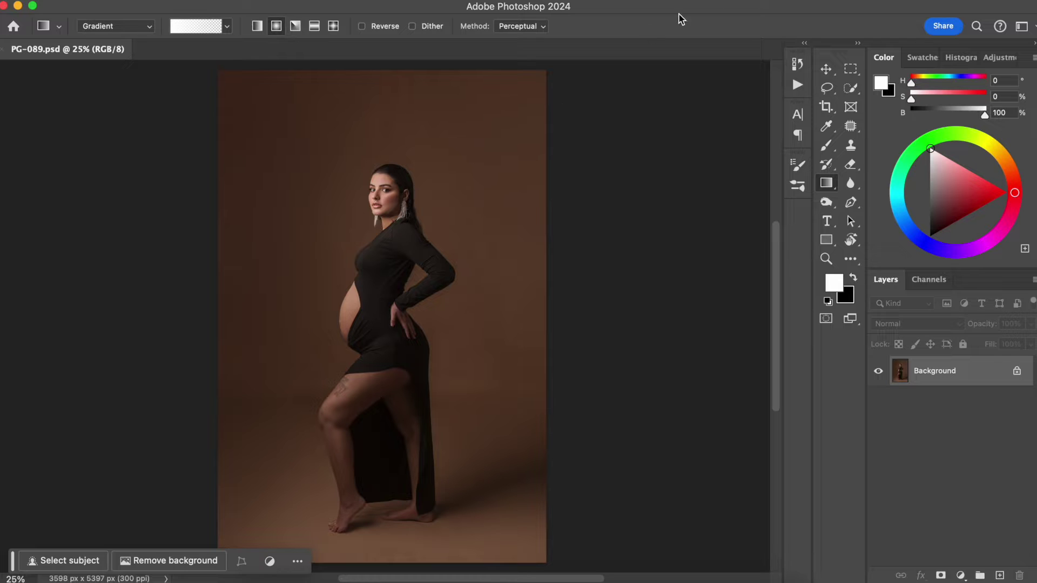
Select the model automatically with Select Subject, and add the dark dress fabric between her legs with the Quick Selection Tool
{"action": "left_click", "coordinate": [849, 92]}
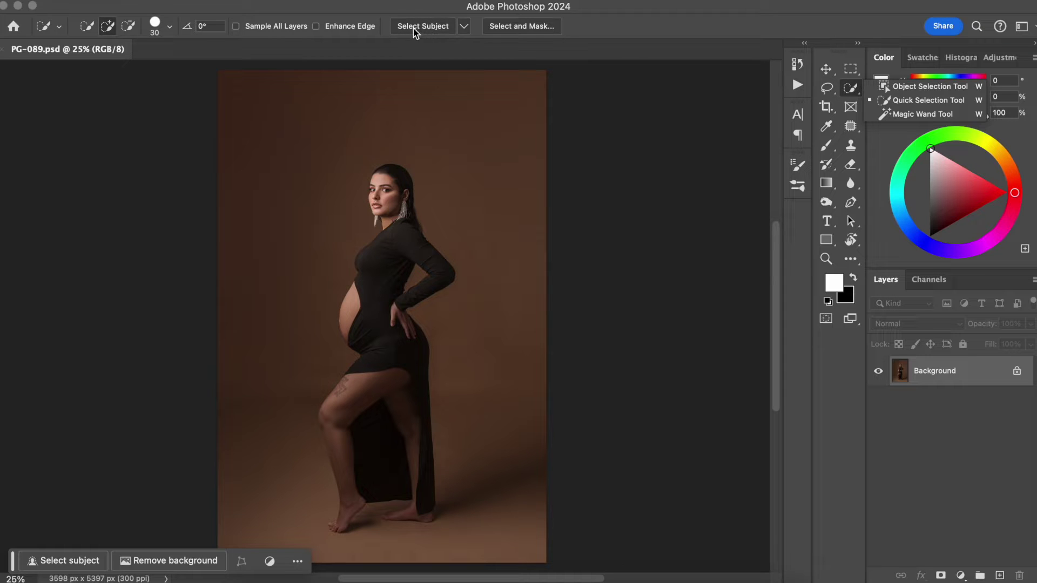
{"action": "left_click", "coordinate": [431, 27]}
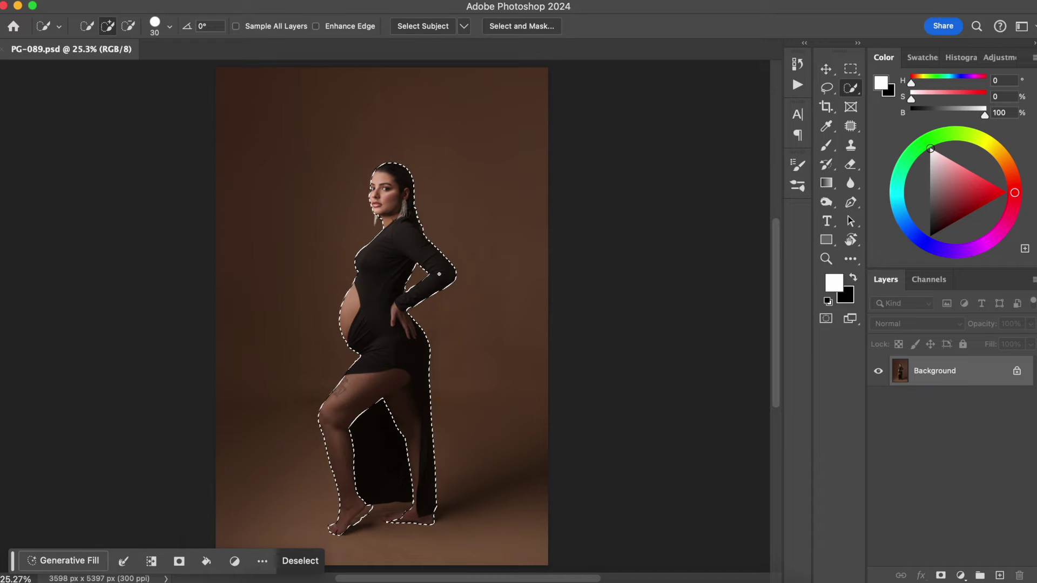
{"action": "scroll", "coordinate": [440, 278], "scroll_direction": "up", "scroll_amount": 2}
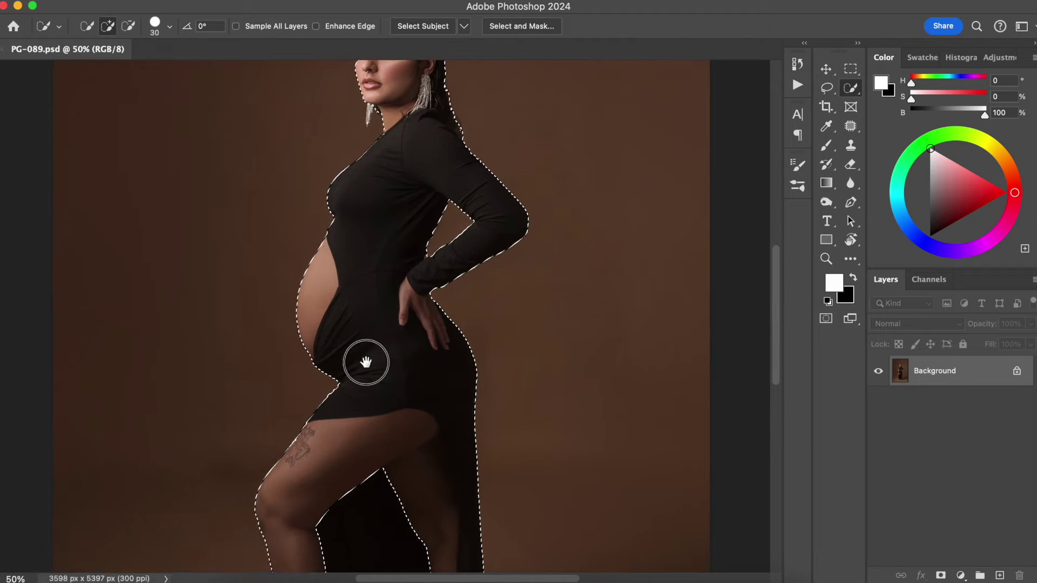
{"action": "left_click_drag", "start_coordinate": [347, 407], "coordinate": [385, 239]}
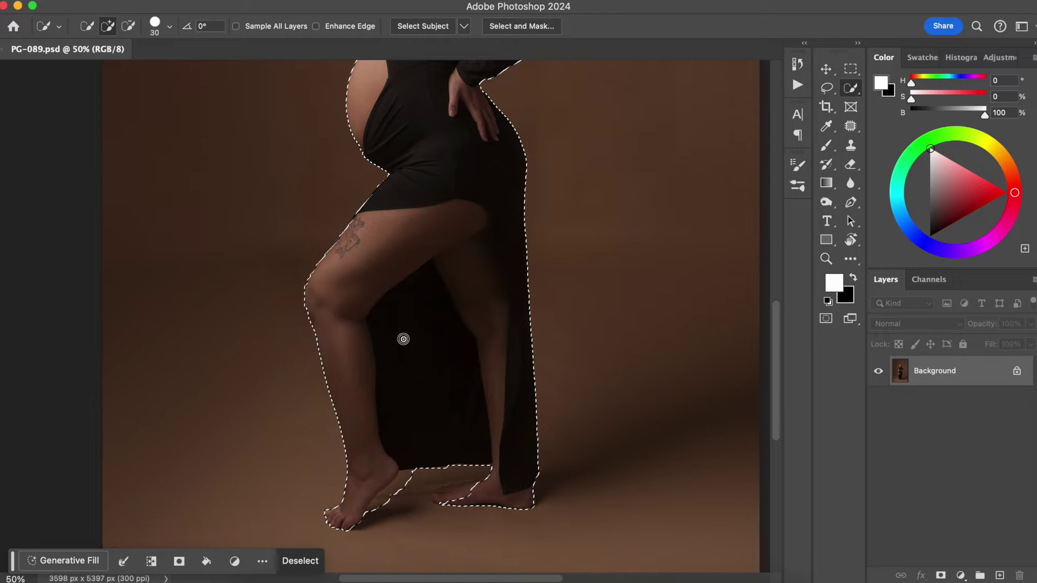
{"action": "mouse_move", "coordinate": [388, 330]}
{"action": "left_mouse_down"}
{"action": "mouse_move", "coordinate": [394, 246]}
{"action": "mouse_move", "coordinate": [370, 240]}
{"action": "mouse_move", "coordinate": [404, 160]}
{"action": "mouse_move", "coordinate": [498, 298]}
{"action": "mouse_move", "coordinate": [410, 312]}
{"action": "mouse_move", "coordinate": [404, 387]}
{"action": "mouse_move", "coordinate": [380, 442]}
{"action": "left_mouse_up"}
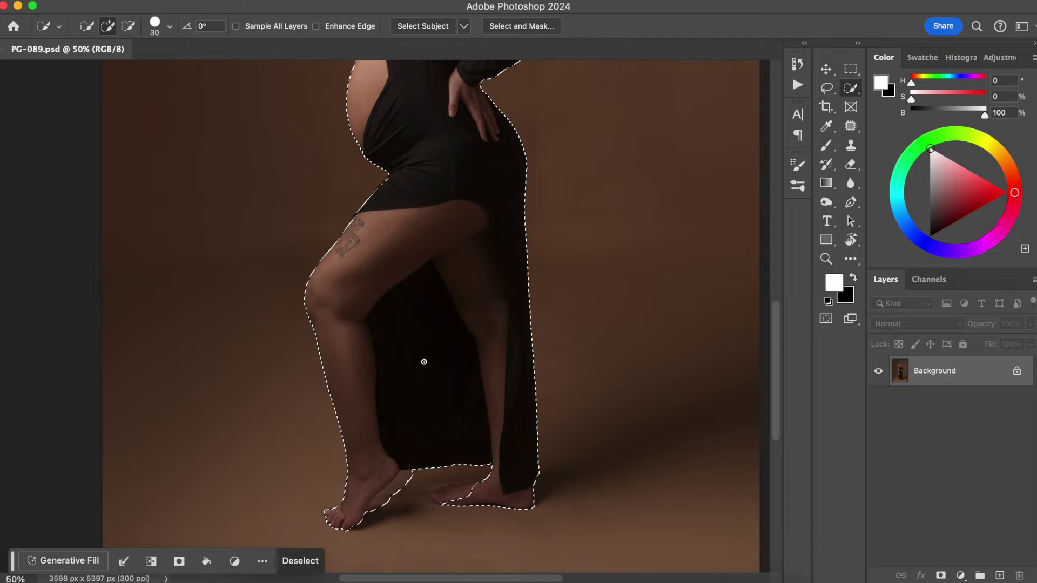
Subtract the floor area behind the raised foot's heel and sole from the selection with the Quick Selection Tool
{"action": "key", "text": "super+plus"}
{"action": "scroll", "coordinate": [423, 363], "scroll_direction": "up", "scroll_amount": 3}
{"action": "scroll", "coordinate": [412, 303], "scroll_direction": "down", "scroll_amount": 5}
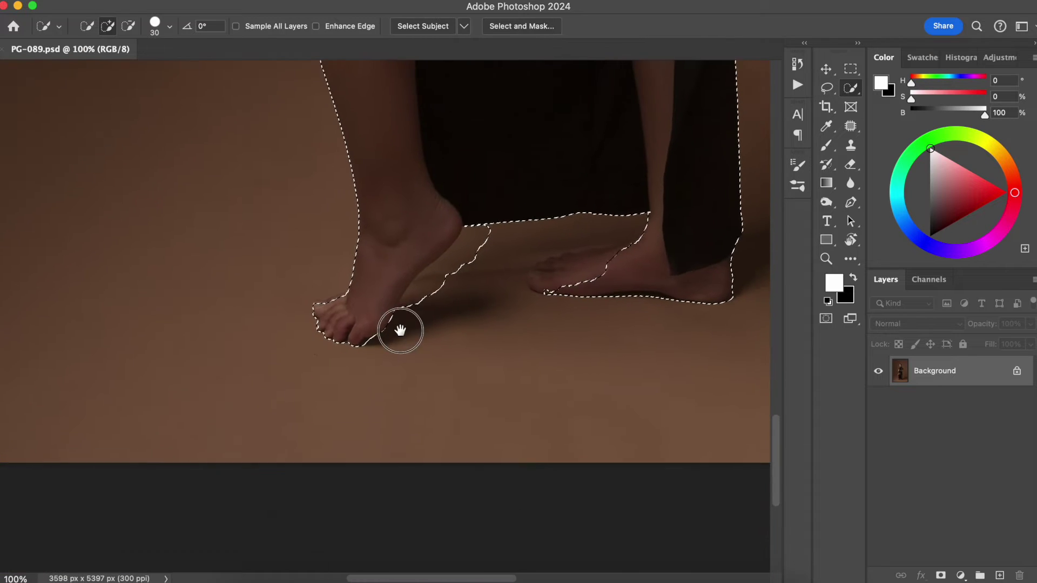
{"action": "key", "text": "alt"}
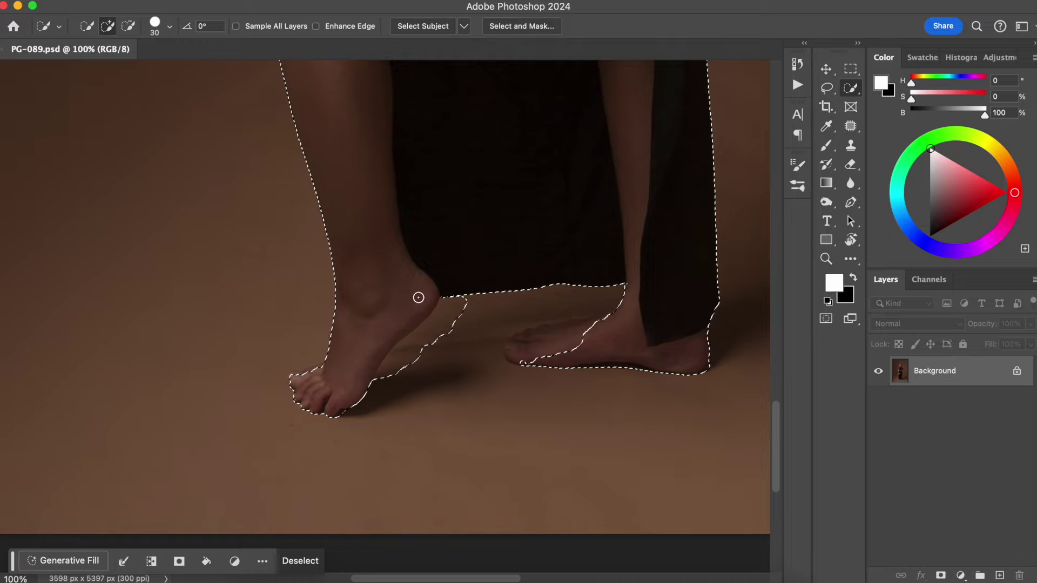
{"action": "key", "text": "alt"}
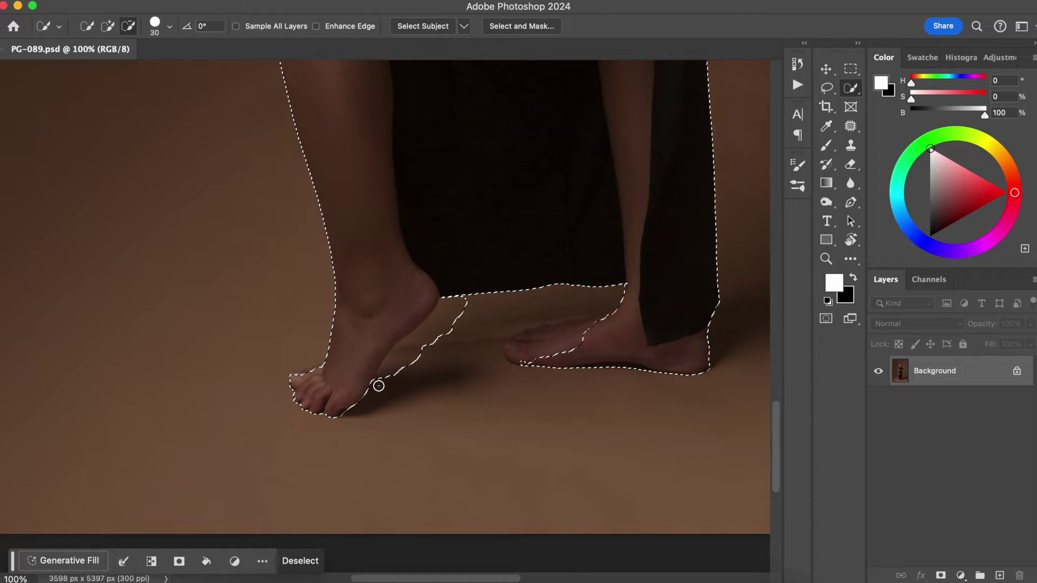
{"action": "left_click_drag", "start_coordinate": [411, 350], "coordinate": [468, 303]}
{"action": "left_click", "coordinate": [375, 359]}
{"action": "left_click_drag", "start_coordinate": [386, 341], "coordinate": [384, 381]}
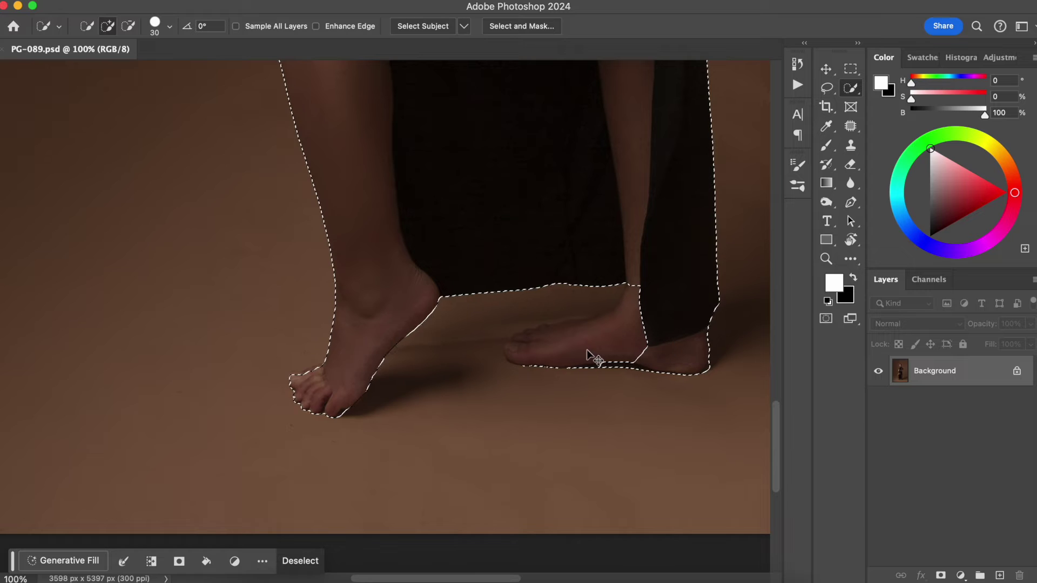
Add the flat foot to the selection and subtract the floor between the two feet using the Quick Selection Tool
{"action": "key", "text": "super+plus"}
{"action": "key", "text": "super+plus"}
{"action": "left_click_drag", "start_coordinate": [523, 377], "coordinate": [187, 287]}
{"action": "mouse_move", "coordinate": [537, 404]}
{"action": "left_mouse_down"}
{"action": "mouse_move", "coordinate": [199, 419]}
{"action": "mouse_move", "coordinate": [177, 444]}
{"action": "left_mouse_up"}
{"action": "mouse_move", "coordinate": [430, 240]}
{"action": "left_mouse_down"}
{"action": "mouse_move", "coordinate": [419, 270]}
{"action": "mouse_move", "coordinate": [338, 316]}
{"action": "mouse_move", "coordinate": [264, 328]}
{"action": "left_mouse_up"}
{"action": "mouse_move", "coordinate": [298, 294]}
{"action": "left_mouse_down"}
{"action": "mouse_move", "coordinate": [224, 348]}
{"action": "mouse_move", "coordinate": [142, 358]}
{"action": "left_mouse_up"}
{"action": "left_click_drag", "start_coordinate": [131, 315], "coordinate": [391, 370]}
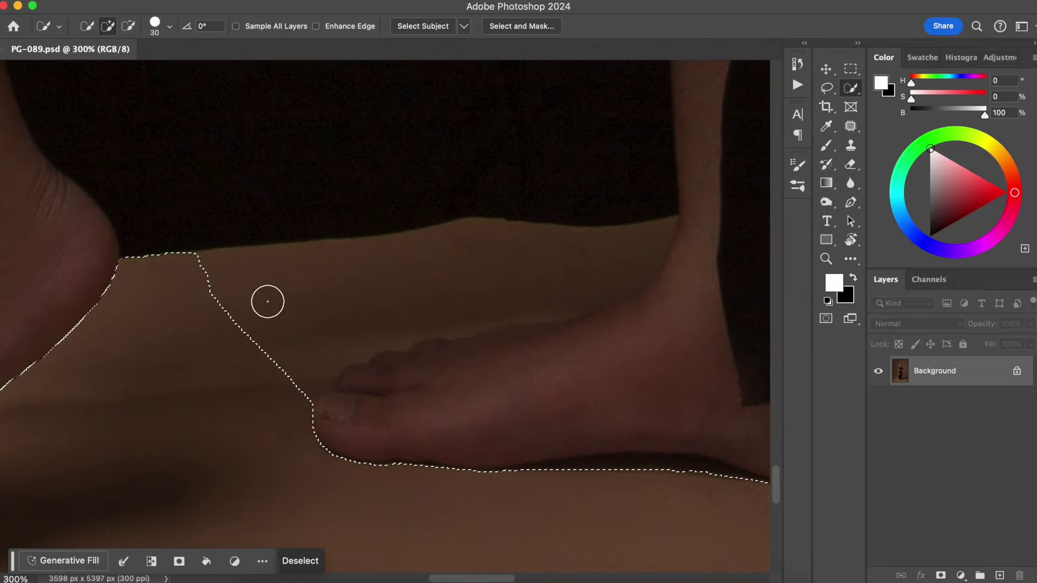
{"action": "left_click_drag", "start_coordinate": [261, 295], "coordinate": [385, 271]}
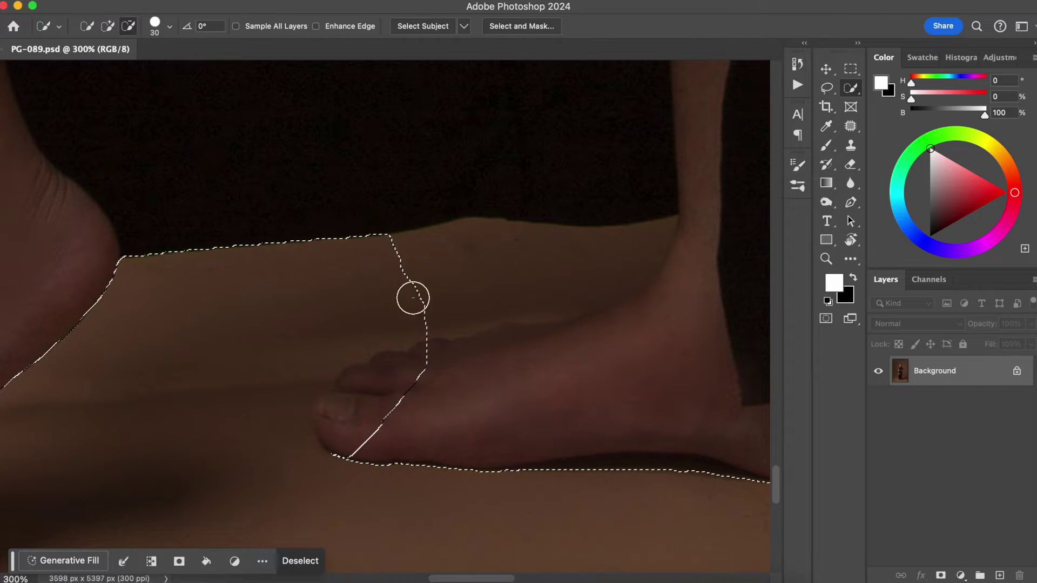
{"action": "mouse_move", "coordinate": [383, 370]}
{"action": "left_mouse_down"}
{"action": "mouse_move", "coordinate": [342, 423]}
{"action": "mouse_move", "coordinate": [350, 430]}
{"action": "left_mouse_up"}
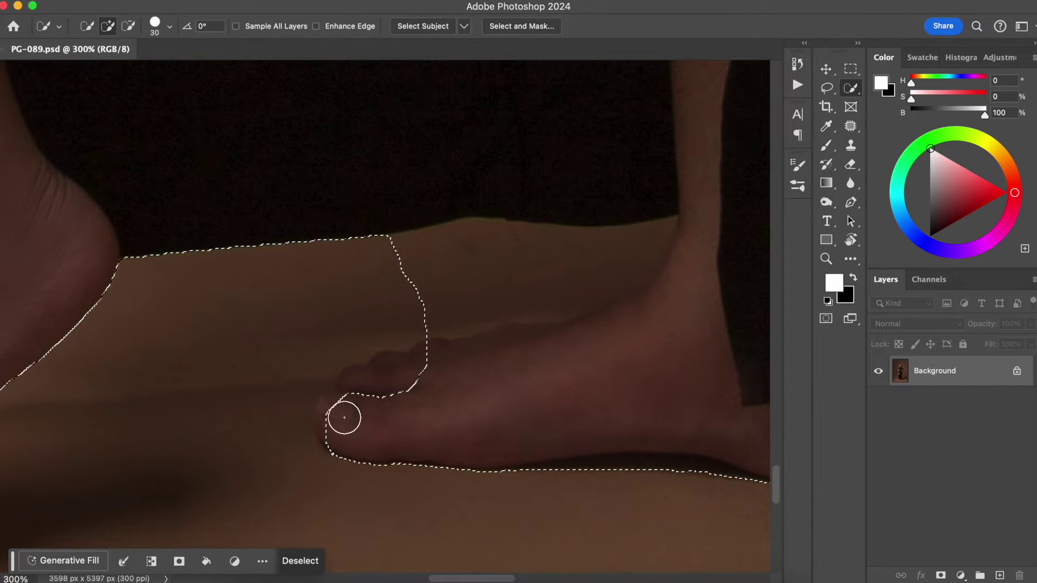
{"action": "mouse_move", "coordinate": [418, 281]}
{"action": "left_mouse_down"}
{"action": "mouse_move", "coordinate": [581, 264]}
{"action": "mouse_move", "coordinate": [504, 301]}
{"action": "mouse_move", "coordinate": [461, 267]}
{"action": "left_mouse_up"}
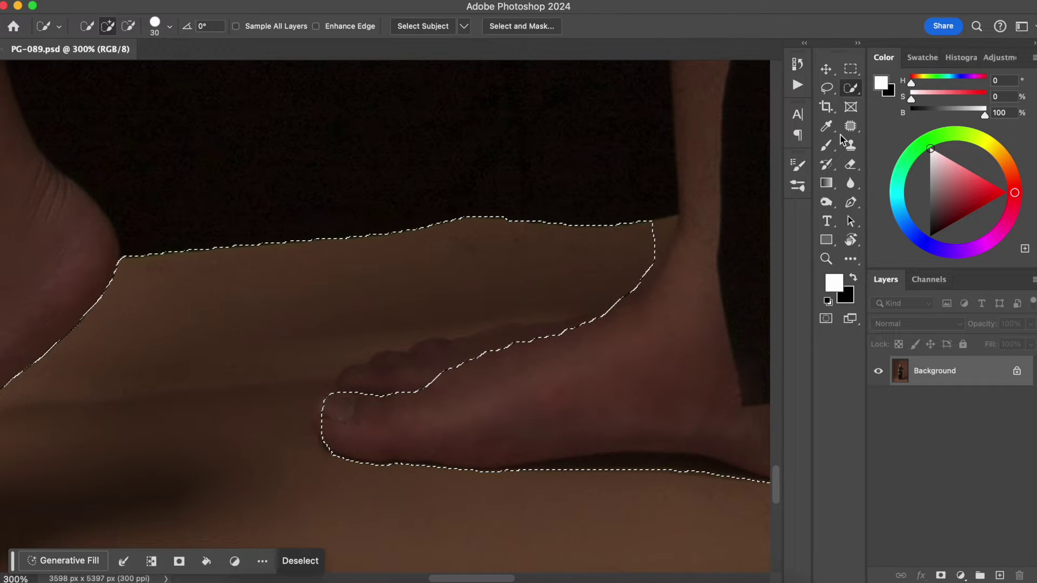
Subtract the remaining corner of floor between the dress hem and the flat foot's ankle with the Lasso Tool
{"action": "right_click", "coordinate": [845, 91]}
{"action": "left_click", "coordinate": [830, 92]}
{"action": "right_click", "coordinate": [830, 92]}
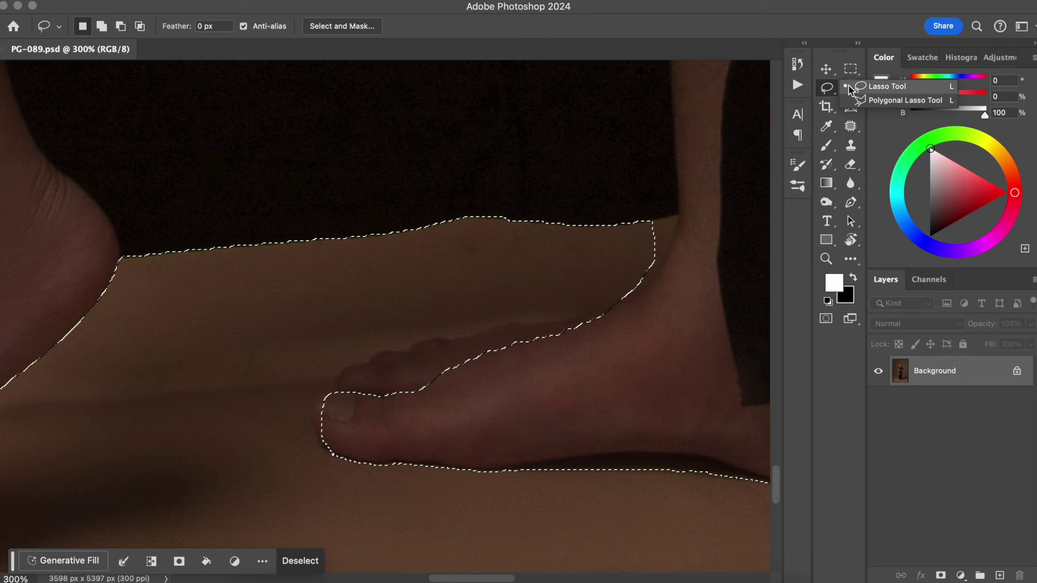
{"action": "left_click", "coordinate": [870, 88]}
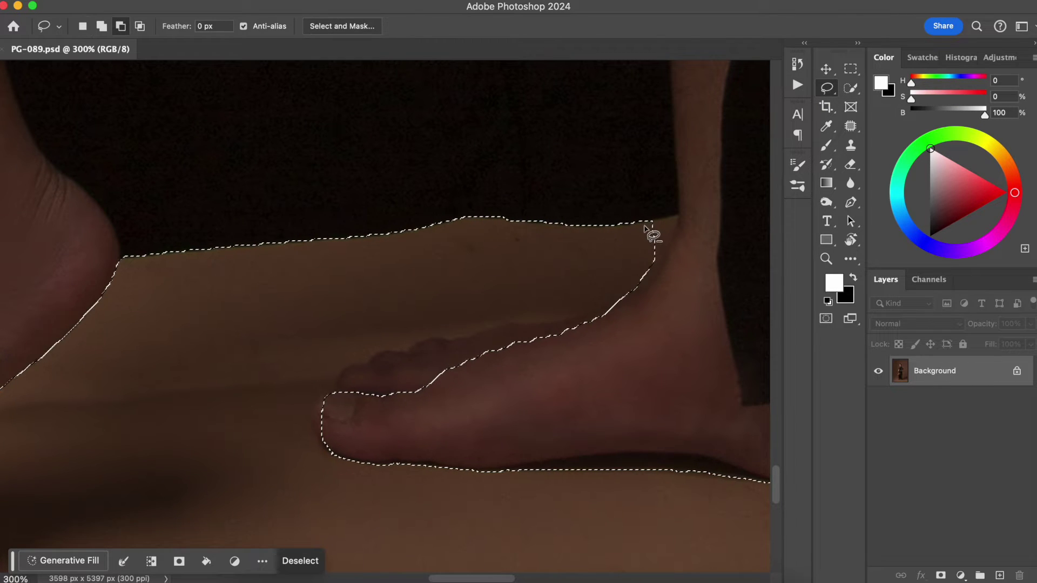
{"action": "left_click_drag", "start_coordinate": [646, 221], "coordinate": [665, 218]}
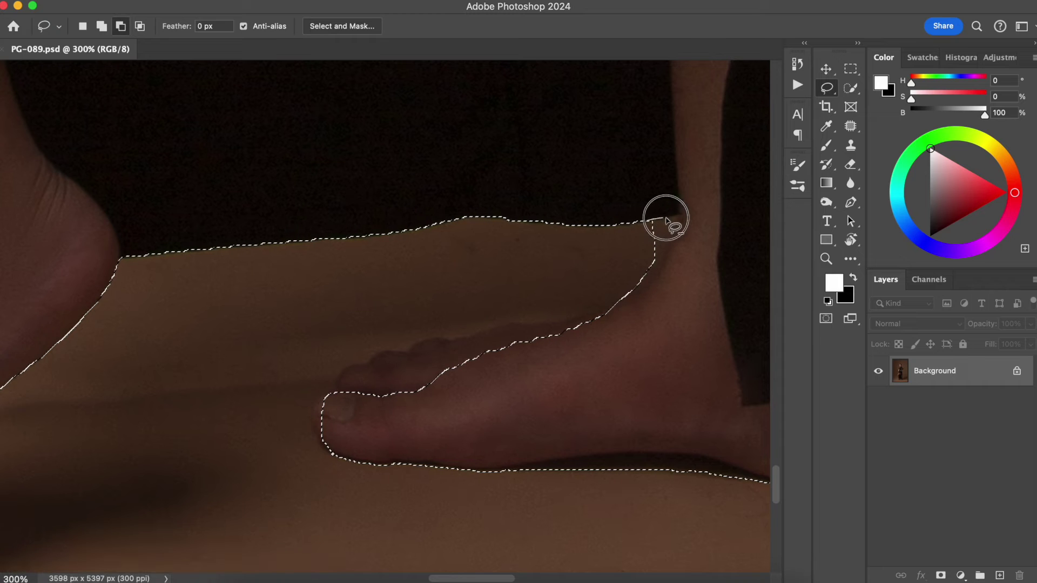
{"action": "mouse_move", "coordinate": [652, 274]}
{"action": "left_mouse_down"}
{"action": "mouse_move", "coordinate": [624, 287]}
{"action": "mouse_move", "coordinate": [567, 276]}
{"action": "left_mouse_up"}
{"action": "left_click_drag", "start_coordinate": [635, 235], "coordinate": [656, 271]}
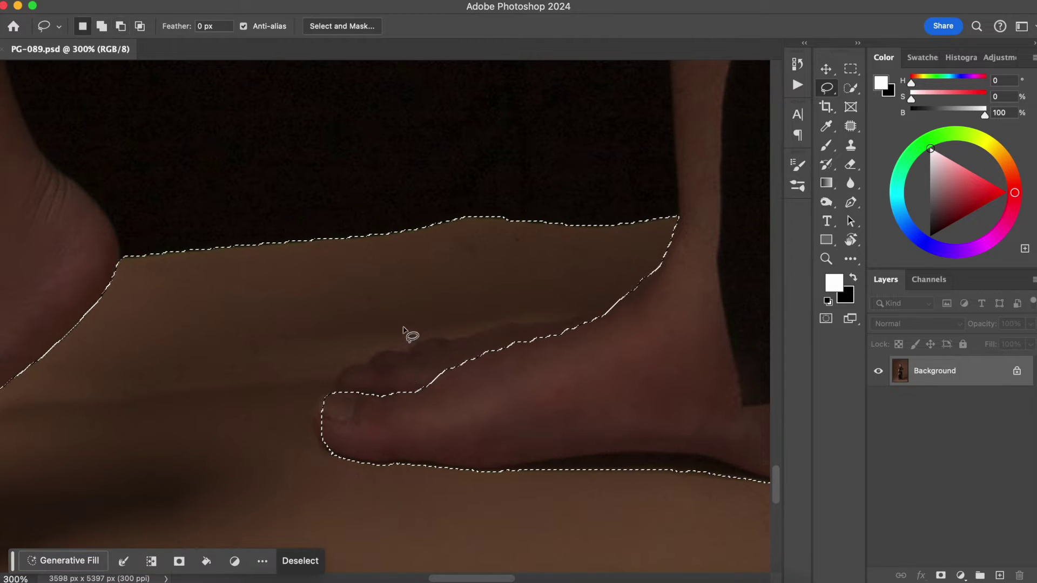
Add the flat foot's missing toes and upper edge to the selection with the Lasso Tool
{"action": "left_click_drag", "start_coordinate": [614, 311], "coordinate": [598, 311]}
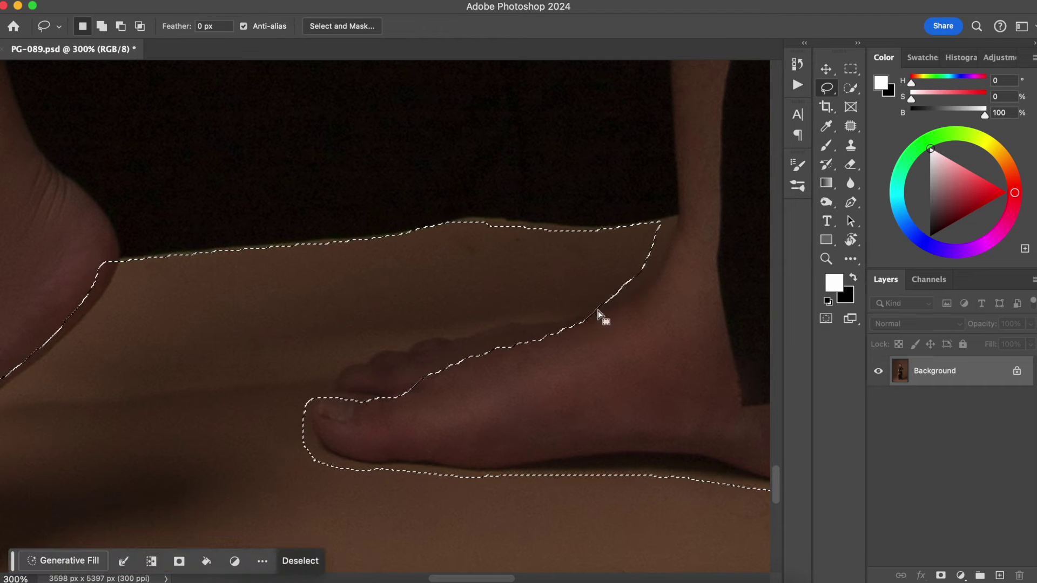
{"action": "left_click", "coordinate": [101, 27]}
{"action": "left_click_drag", "start_coordinate": [616, 305], "coordinate": [592, 313]}
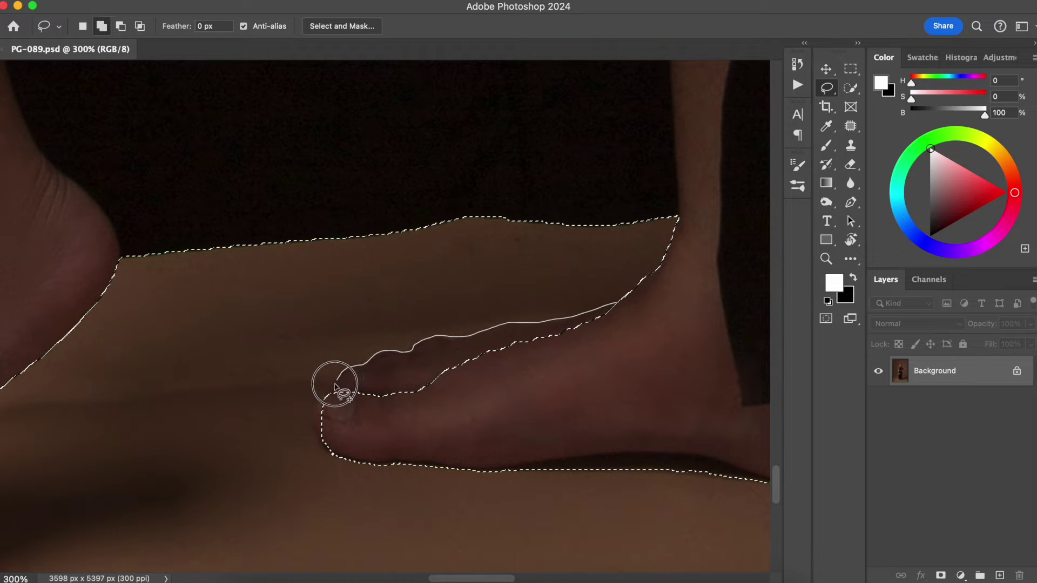
{"action": "left_click_drag", "start_coordinate": [316, 435], "coordinate": [319, 439]}
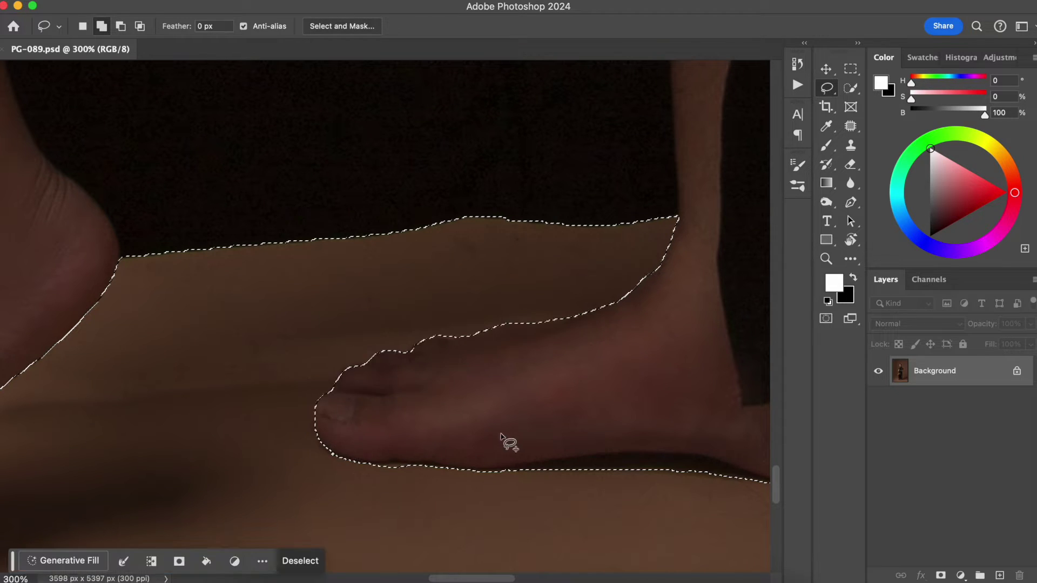
Check and refine the selection edge beneath the flat foot and around the raised foot with the Lasso Tool
{"action": "left_click_drag", "start_coordinate": [486, 358], "coordinate": [456, 251]}
{"action": "mouse_move", "coordinate": [338, 357]}
{"action": "left_mouse_down"}
{"action": "mouse_move", "coordinate": [356, 357]}
{"action": "mouse_move", "coordinate": [343, 386]}
{"action": "left_mouse_up"}
{"action": "left_click_drag", "start_coordinate": [459, 318], "coordinate": [268, 310]}
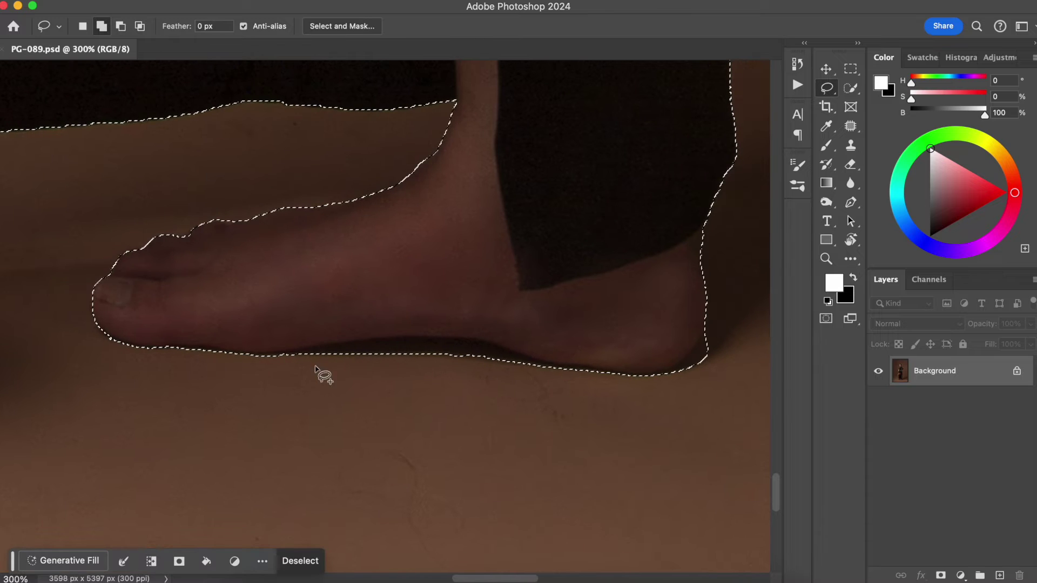
{"action": "mouse_move", "coordinate": [260, 357]}
{"action": "left_mouse_down"}
{"action": "mouse_move", "coordinate": [512, 356]}
{"action": "mouse_move", "coordinate": [543, 369]}
{"action": "left_mouse_up"}
{"action": "mouse_move", "coordinate": [448, 349]}
{"action": "left_mouse_down"}
{"action": "mouse_move", "coordinate": [387, 330]}
{"action": "mouse_move", "coordinate": [412, 326]}
{"action": "left_mouse_up"}
{"action": "mouse_move", "coordinate": [259, 270]}
{"action": "left_mouse_down"}
{"action": "mouse_move", "coordinate": [582, 239]}
{"action": "mouse_move", "coordinate": [600, 292]}
{"action": "left_mouse_up"}
{"action": "mouse_move", "coordinate": [312, 323]}
{"action": "left_mouse_down"}
{"action": "mouse_move", "coordinate": [236, 341]}
{"action": "mouse_move", "coordinate": [203, 363]}
{"action": "mouse_move", "coordinate": [221, 404]}
{"action": "mouse_move", "coordinate": [213, 425]}
{"action": "mouse_move", "coordinate": [227, 439]}
{"action": "left_mouse_up"}
{"action": "mouse_move", "coordinate": [339, 483]}
{"action": "left_mouse_down"}
{"action": "mouse_move", "coordinate": [366, 463]}
{"action": "mouse_move", "coordinate": [385, 466]}
{"action": "left_mouse_up"}
{"action": "right_click", "coordinate": [834, 88]}
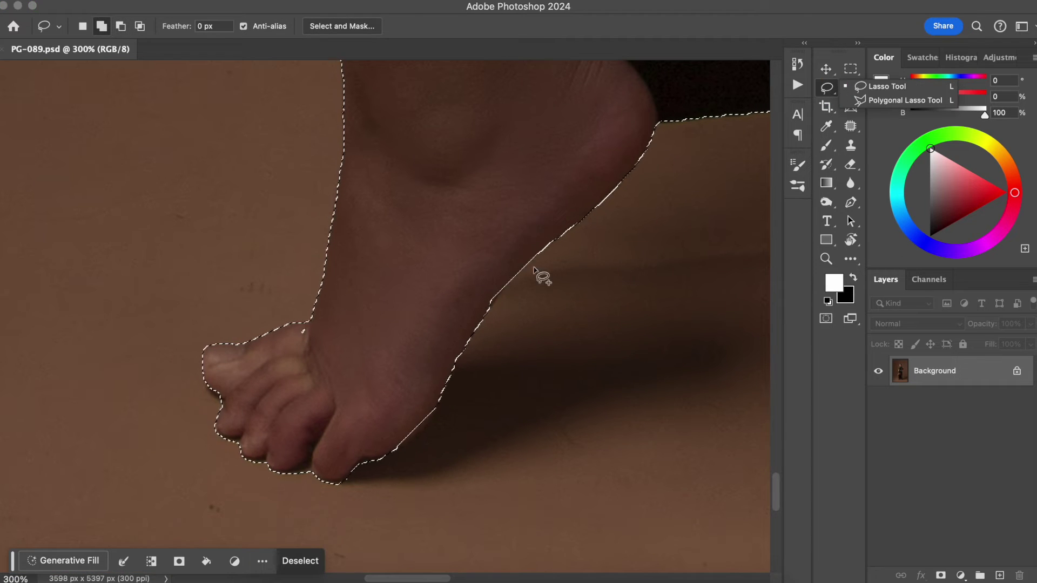
{"action": "left_click", "coordinate": [542, 276]}
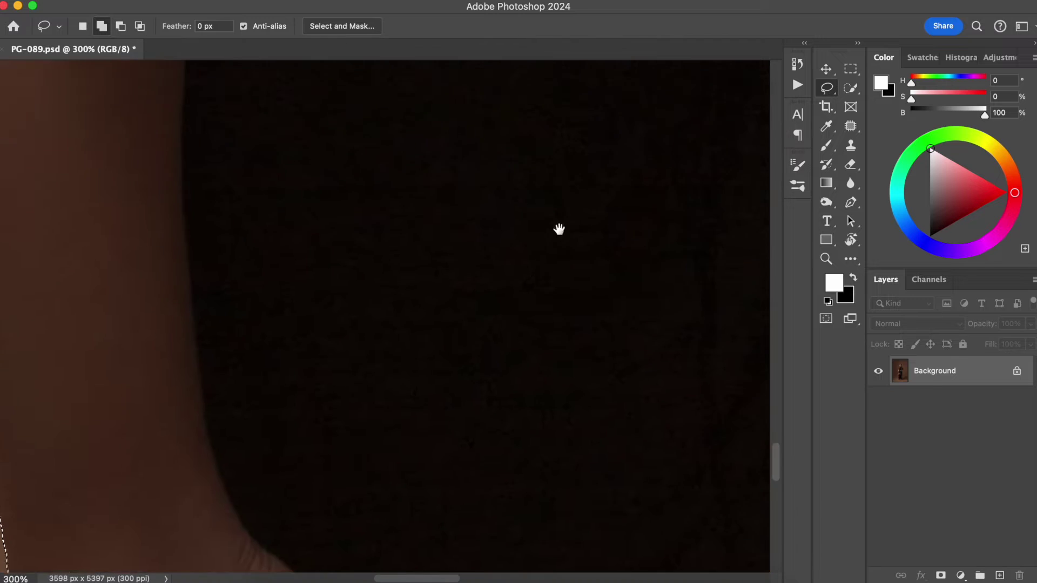
Subtract the leftover background sliver between the waist and the bent forearm from the selection
{"action": "left_click_drag", "start_coordinate": [559, 229], "coordinate": [541, 302]}
{"action": "scroll", "coordinate": [541, 302], "scroll_direction": "up", "scroll_amount": 15}
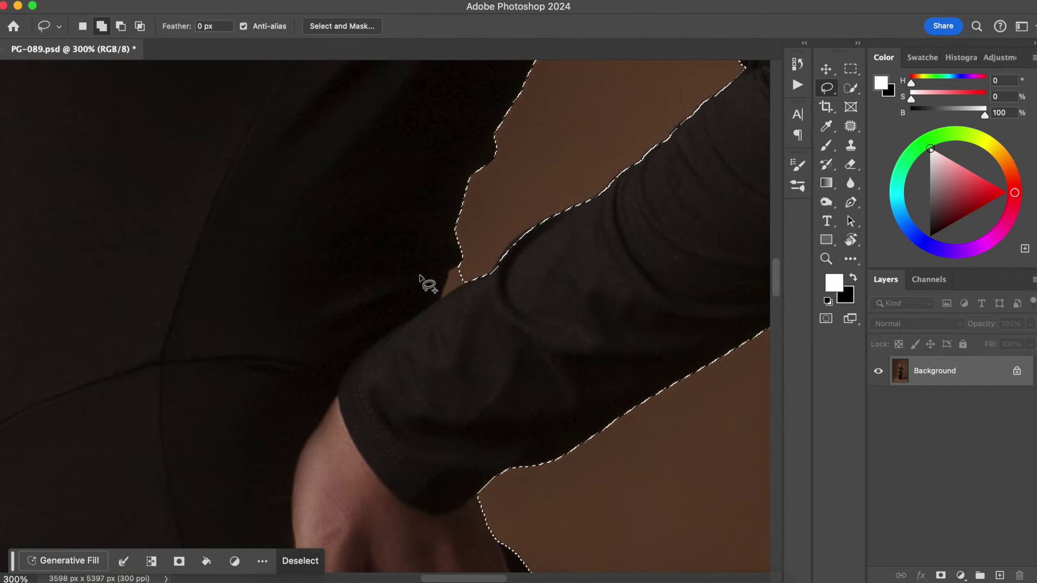
{"action": "left_click_drag", "start_coordinate": [459, 268], "coordinate": [456, 269]}
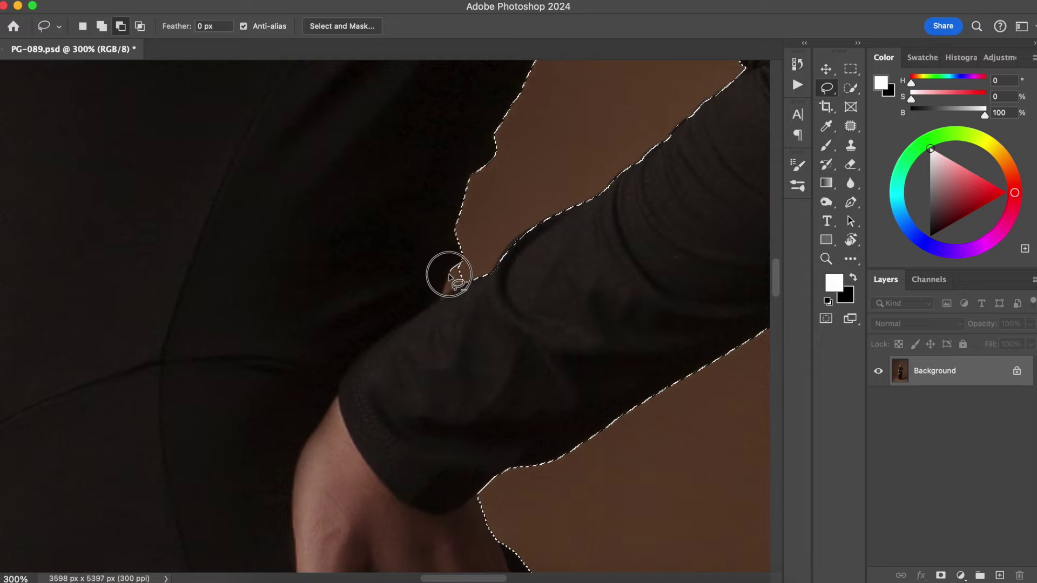
{"action": "left_click_drag", "start_coordinate": [474, 269], "coordinate": [470, 265]}
Add the missed edge where the dress meets the top of the bare belly to the selection
{"action": "left_click_drag", "start_coordinate": [556, 153], "coordinate": [364, 348]}
{"action": "mouse_move", "coordinate": [486, 200]}
{"action": "left_mouse_down"}
{"action": "mouse_move", "coordinate": [404, 258]}
{"action": "mouse_move", "coordinate": [360, 259]}
{"action": "mouse_move", "coordinate": [401, 430]}
{"action": "left_mouse_up"}
{"action": "scroll", "coordinate": [405, 258], "scroll_direction": "up", "scroll_amount": 12}
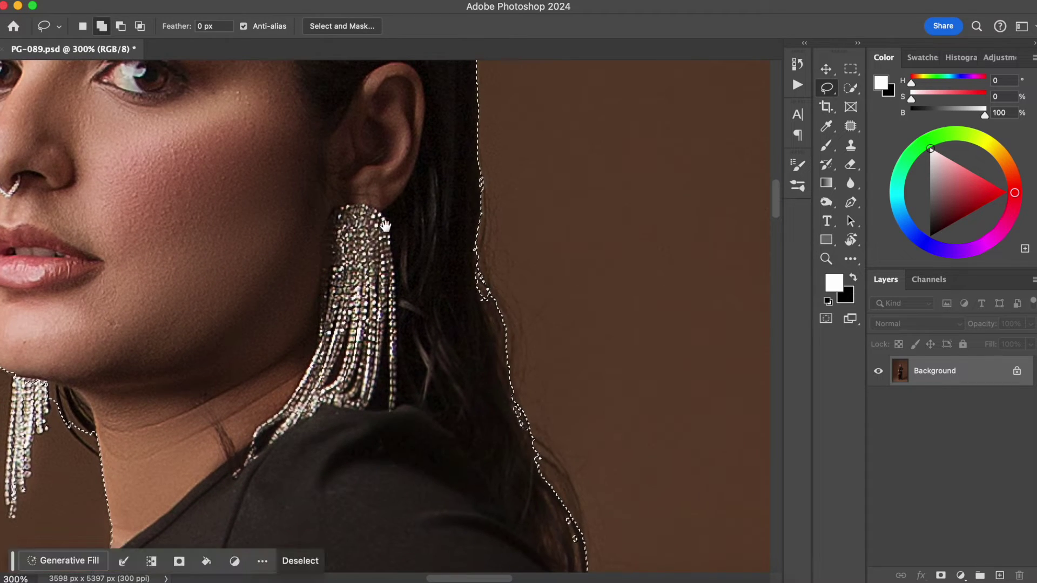
{"action": "left_click_drag", "start_coordinate": [388, 215], "coordinate": [537, 100]}
{"action": "left_click_drag", "start_coordinate": [259, 329], "coordinate": [460, 128]}
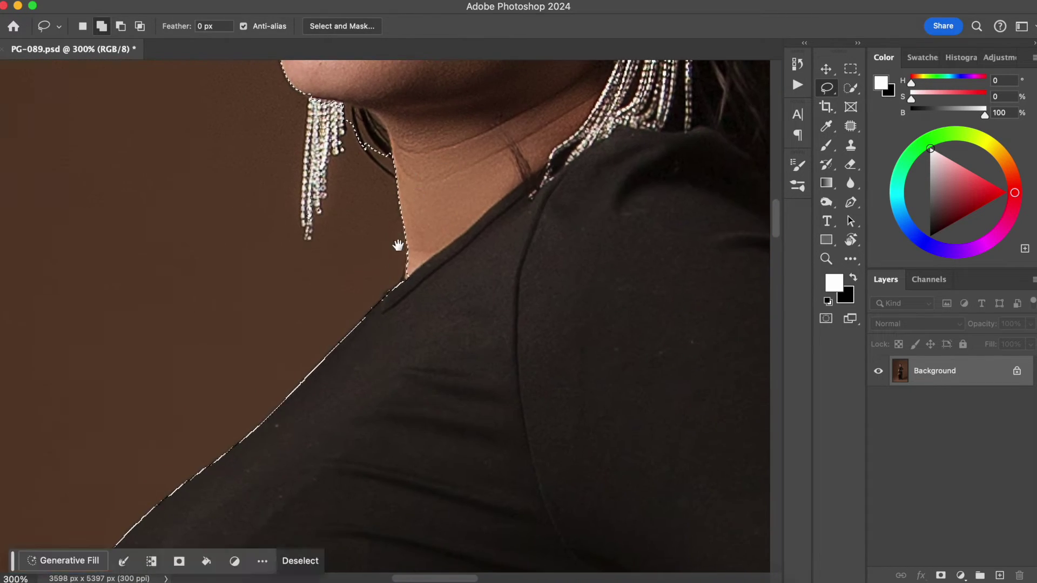
{"action": "left_click_drag", "start_coordinate": [413, 276], "coordinate": [631, 86]}
{"action": "left_click_drag", "start_coordinate": [286, 338], "coordinate": [430, 176]}
{"action": "mouse_move", "coordinate": [694, 494]}
{"action": "left_mouse_down"}
{"action": "mouse_move", "coordinate": [478, 219]}
{"action": "mouse_move", "coordinate": [485, 267]}
{"action": "left_mouse_up"}
{"action": "left_click_drag", "start_coordinate": [229, 296], "coordinate": [229, 299]}
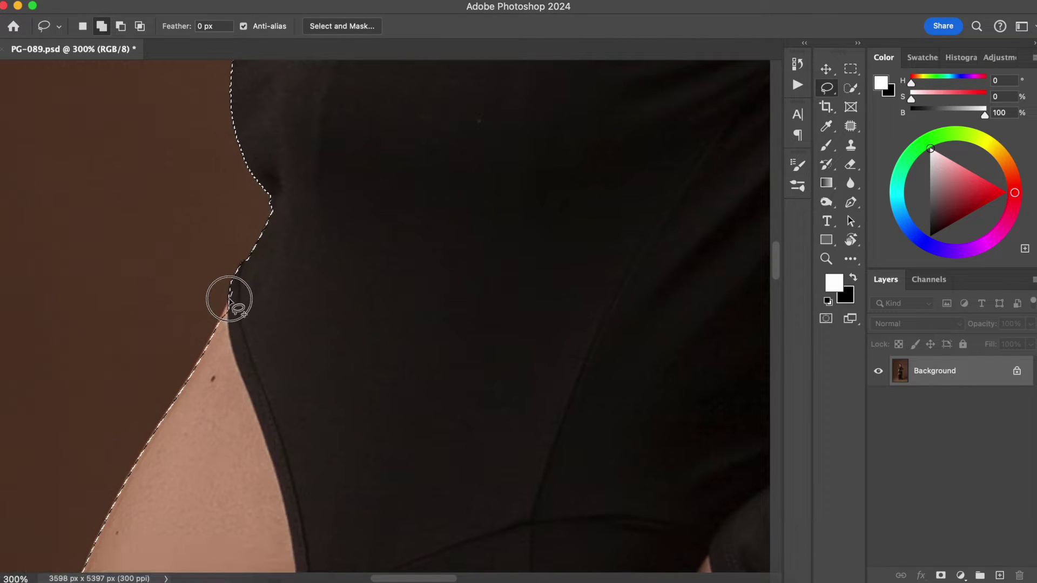
With a size 9 Quick Selection brush, refine the selection around the earring below the chin and the hairline at the forehead
{"action": "left_click_drag", "start_coordinate": [377, 327], "coordinate": [541, 109]}
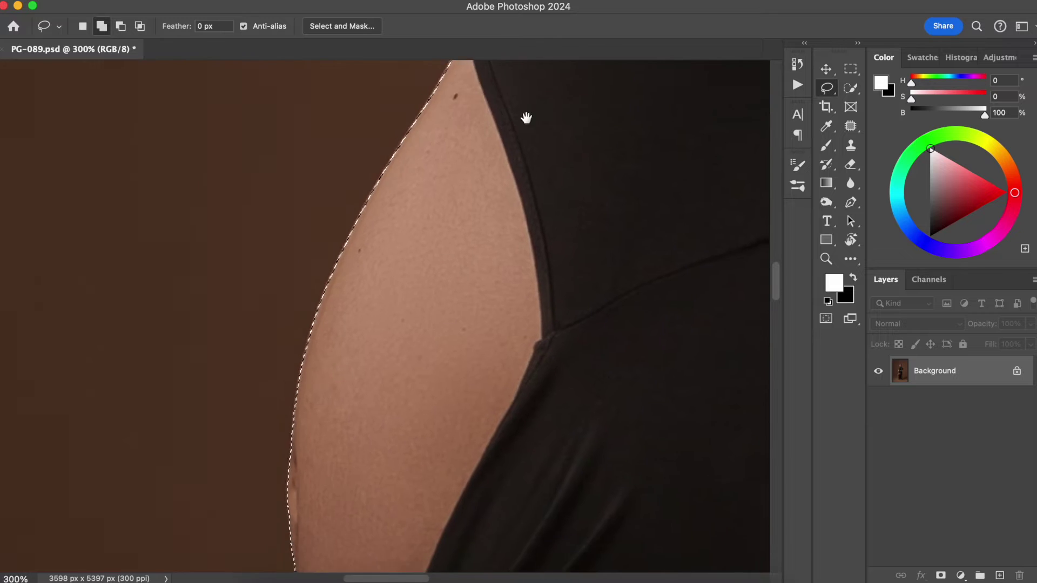
{"action": "left_click_drag", "start_coordinate": [469, 453], "coordinate": [445, 217]}
{"action": "mouse_move", "coordinate": [505, 322]}
{"action": "left_mouse_down"}
{"action": "mouse_move", "coordinate": [376, 170]}
{"action": "mouse_move", "coordinate": [431, 235]}
{"action": "left_mouse_up"}
{"action": "left_click_drag", "start_coordinate": [159, 285], "coordinate": [221, 384]}
{"action": "left_click_drag", "start_coordinate": [394, 256], "coordinate": [360, 225]}
{"action": "left_click_drag", "start_coordinate": [360, 226], "coordinate": [319, 168]}
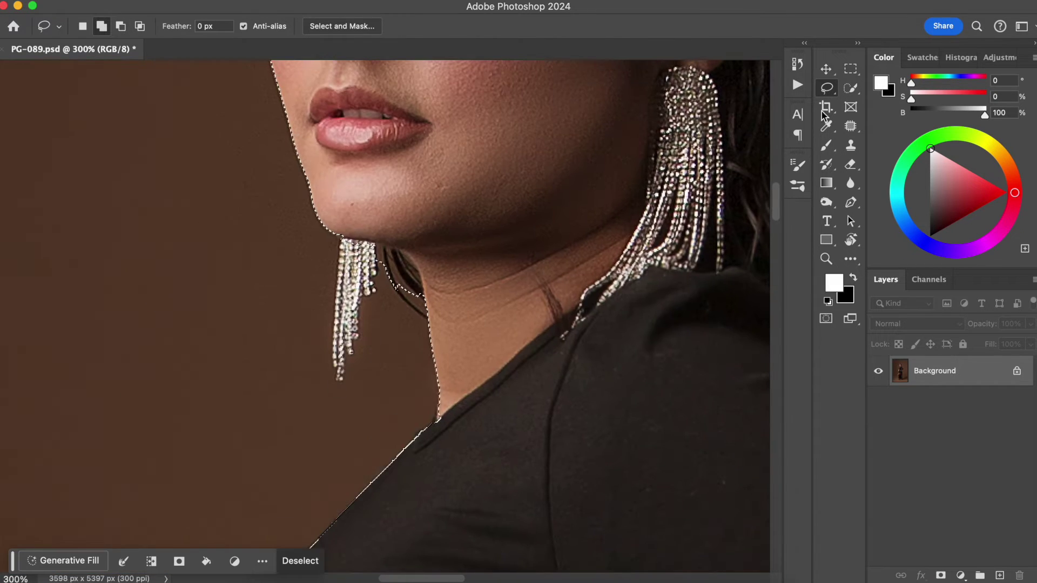
{"action": "left_click", "coordinate": [851, 88]}
{"action": "left_click", "coordinate": [903, 101]}
{"action": "key", "text": "bracketleft"}
{"action": "key", "text": "bracketleft"}
{"action": "key", "text": "bracketleft"}
{"action": "left_click_drag", "start_coordinate": [381, 252], "coordinate": [404, 262]}
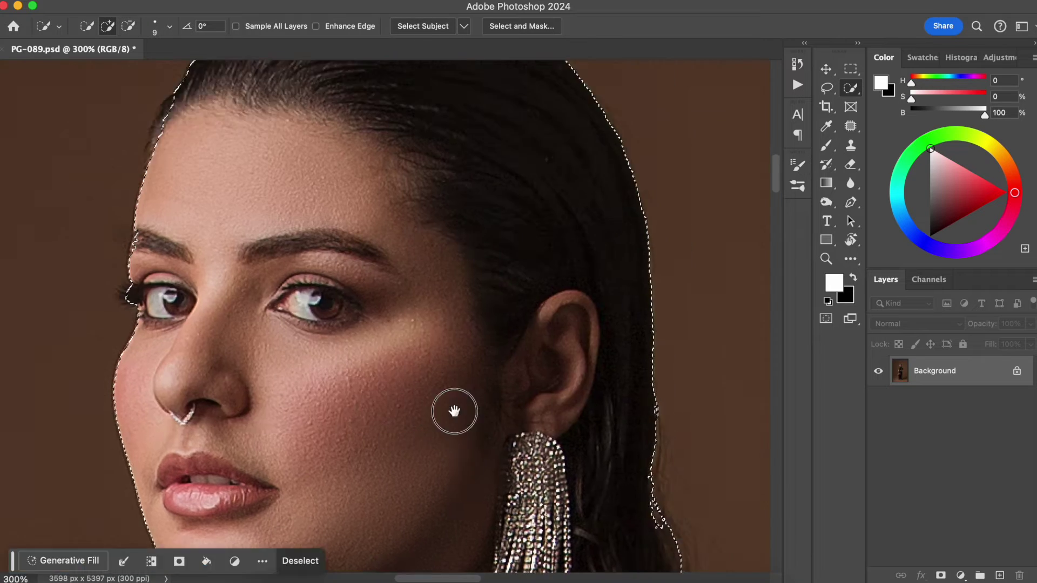
{"action": "left_click_drag", "start_coordinate": [455, 411], "coordinate": [521, 521]}
{"action": "left_click_drag", "start_coordinate": [227, 224], "coordinate": [223, 243]}
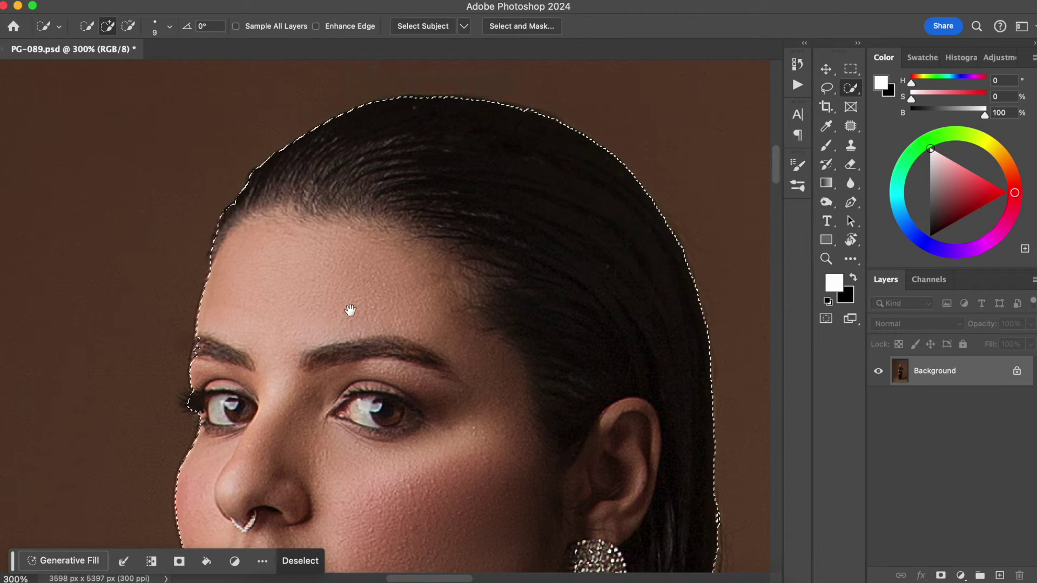
{"action": "left_click_drag", "start_coordinate": [504, 381], "coordinate": [342, 264]}
{"action": "key", "text": "super+0"}
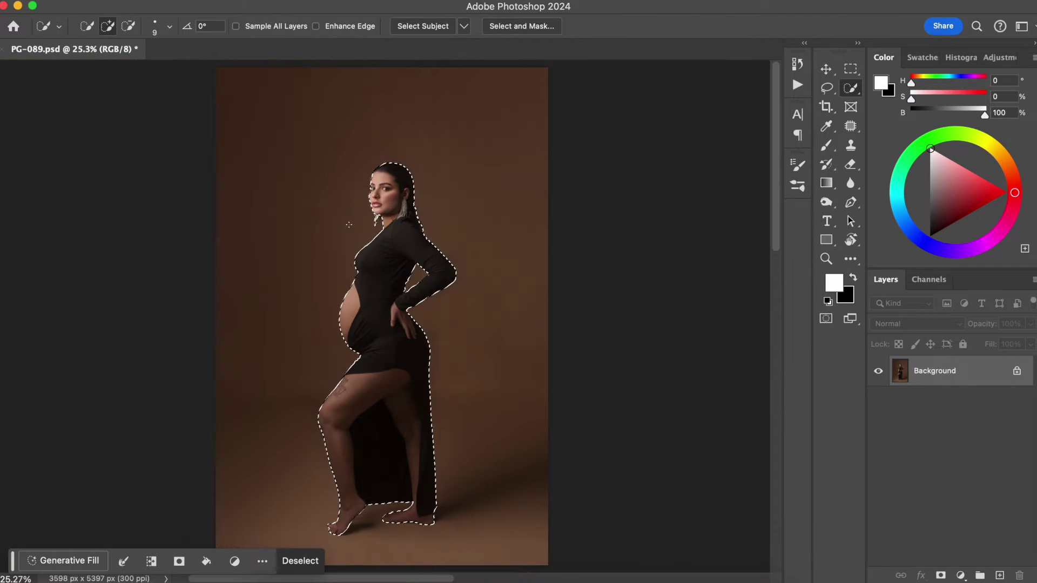
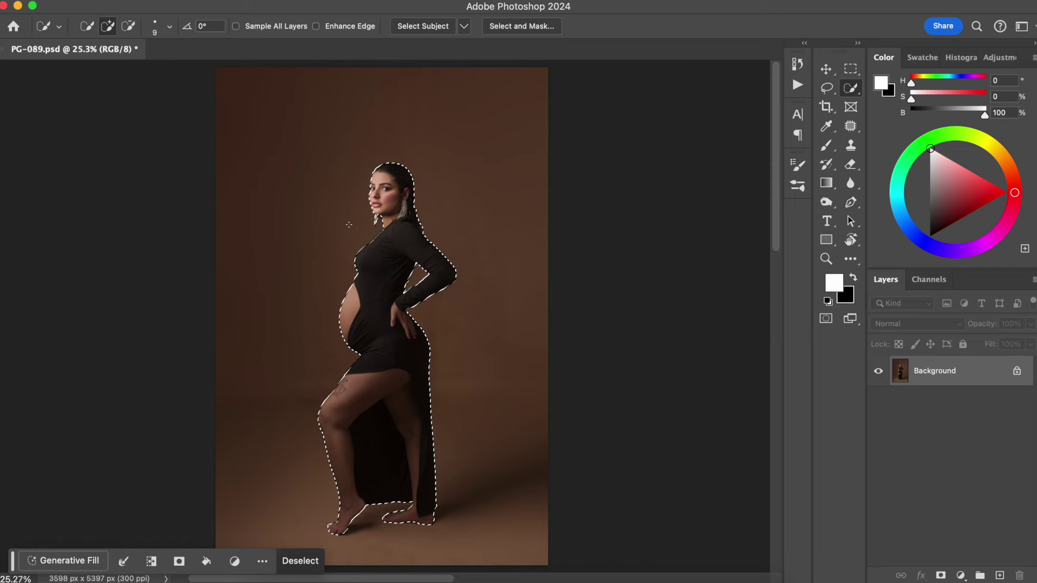
Copy the selected model onto a new layer and name that layer Model
{"action": "key", "text": "ctrl+j"}
{"action": "key", "text": "j"}
{"action": "double_click", "coordinate": [921, 372]}
{"action": "type", "text": "Model"}
{"action": "key", "text": "Return"}
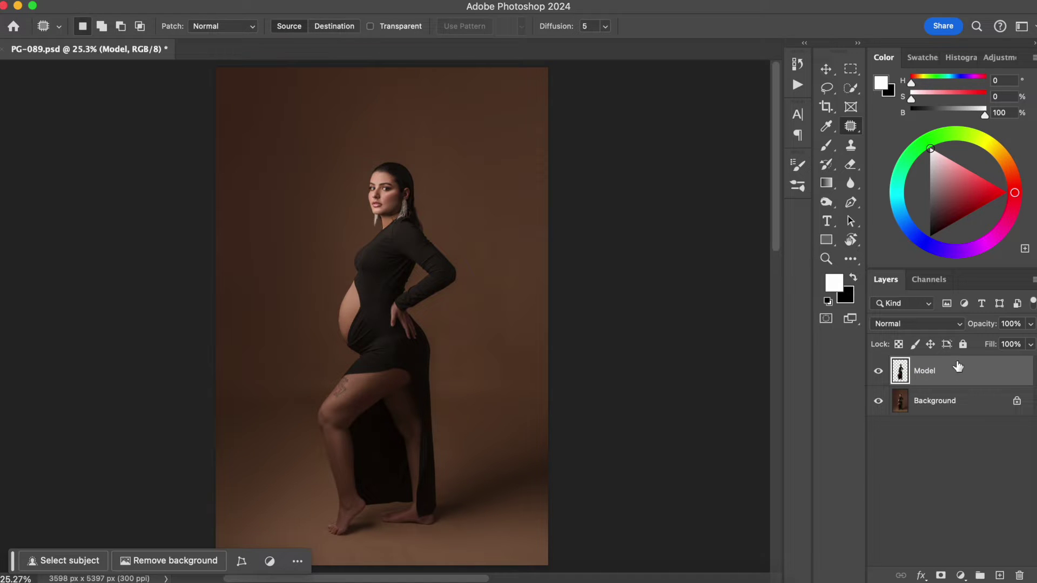
Add a Hue/Saturation adjustment layer directly above the Background layer, beneath the Model layer
{"action": "left_click", "coordinate": [956, 402]}
{"action": "left_click", "coordinate": [960, 575]}
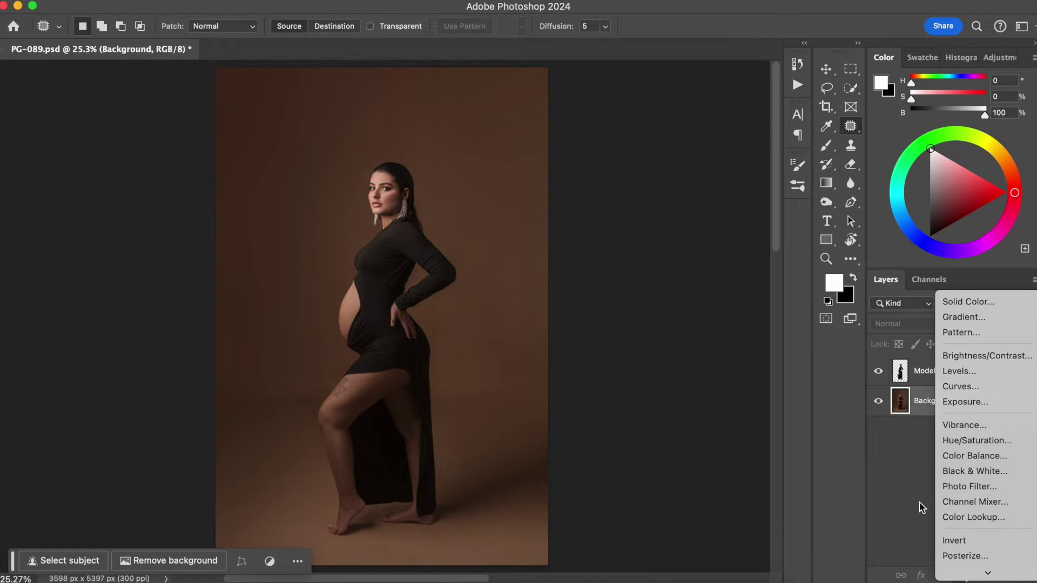
{"action": "left_click", "coordinate": [972, 441]}
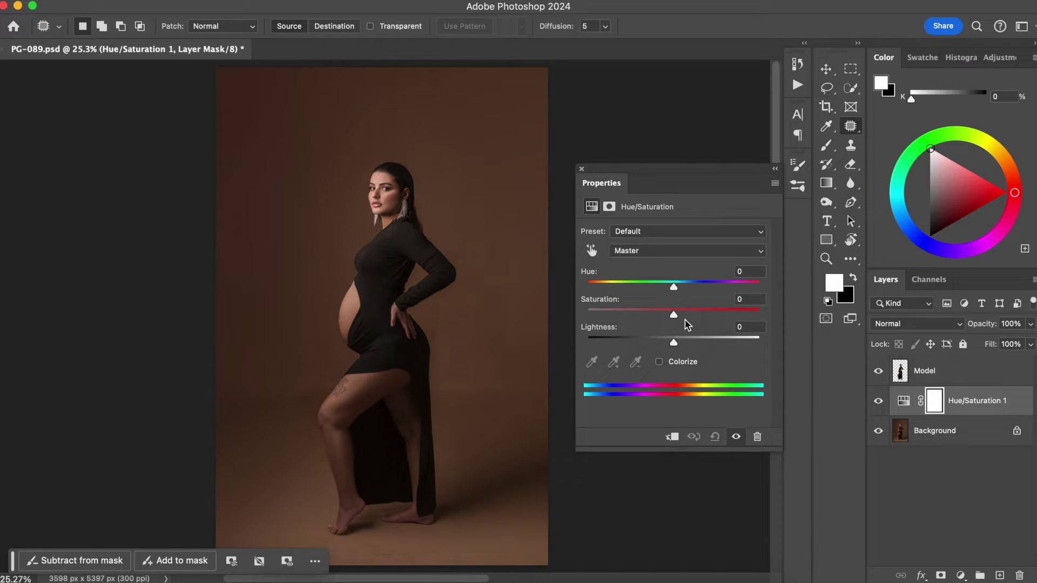
Try hue -180, saturation -86 and lightness +97 on the backdrop, and reset all three values to 0
{"action": "left_click_drag", "start_coordinate": [675, 291], "coordinate": [587, 283]}
{"action": "left_click_drag", "start_coordinate": [672, 316], "coordinate": [599, 314]}
{"action": "left_click_drag", "start_coordinate": [674, 342], "coordinate": [754, 339]}
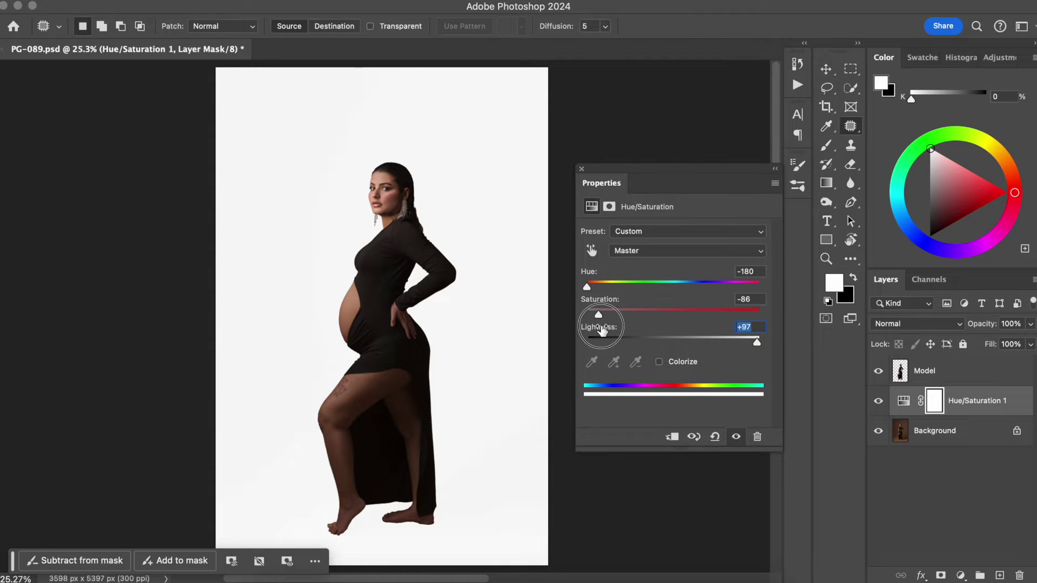
{"action": "double_click", "coordinate": [602, 326]}
{"action": "double_click", "coordinate": [606, 300]}
{"action": "double_click", "coordinate": [584, 271]}
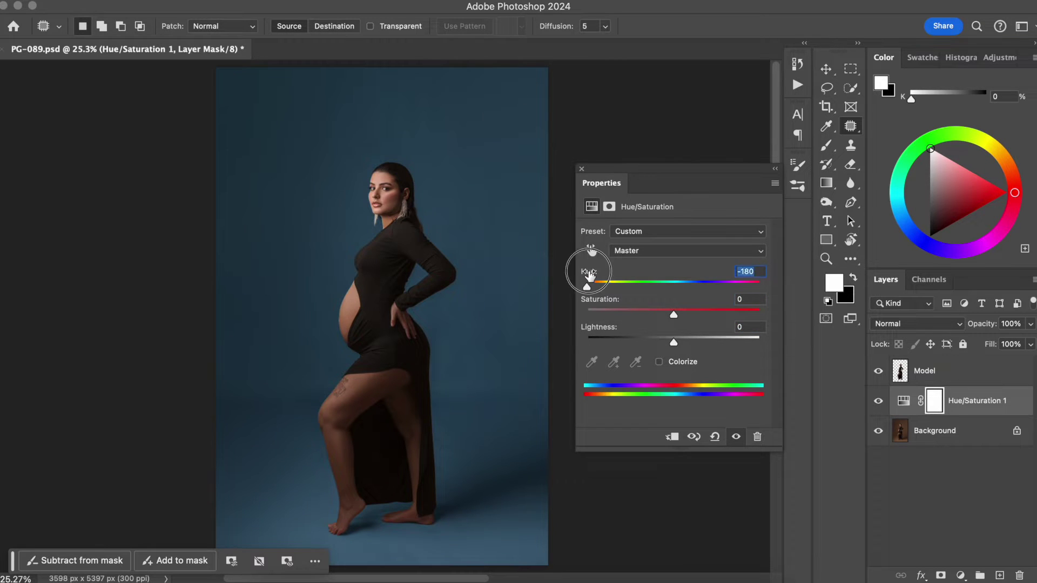
Try colorizing the backdrop at saturation 81 and lightness -1, with hues of 176, 67 and 213
{"action": "left_click", "coordinate": [660, 363]}
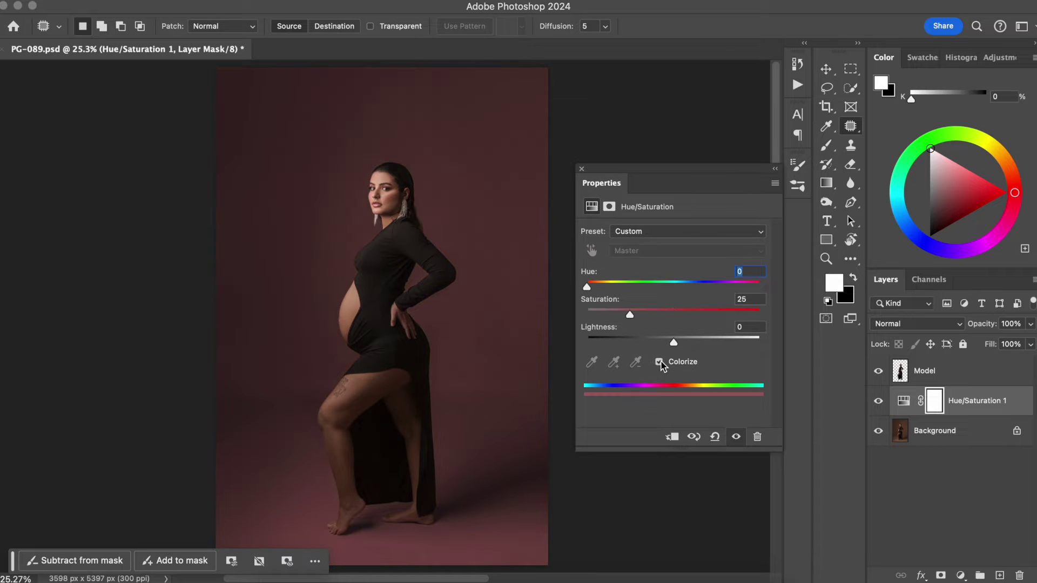
{"action": "left_click_drag", "start_coordinate": [587, 293], "coordinate": [672, 286]}
{"action": "left_click_drag", "start_coordinate": [629, 315], "coordinate": [727, 314]}
{"action": "mouse_move", "coordinate": [674, 342]}
{"action": "left_mouse_down"}
{"action": "mouse_move", "coordinate": [631, 340]}
{"action": "mouse_move", "coordinate": [724, 340]}
{"action": "mouse_move", "coordinate": [673, 341]}
{"action": "left_mouse_up"}
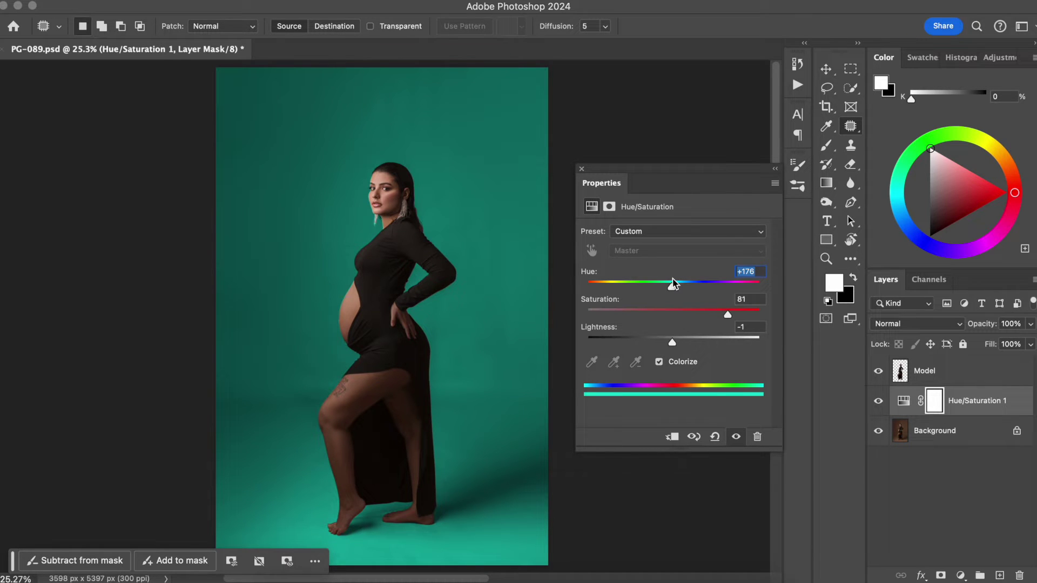
{"action": "left_click_drag", "start_coordinate": [671, 287], "coordinate": [619, 287]}
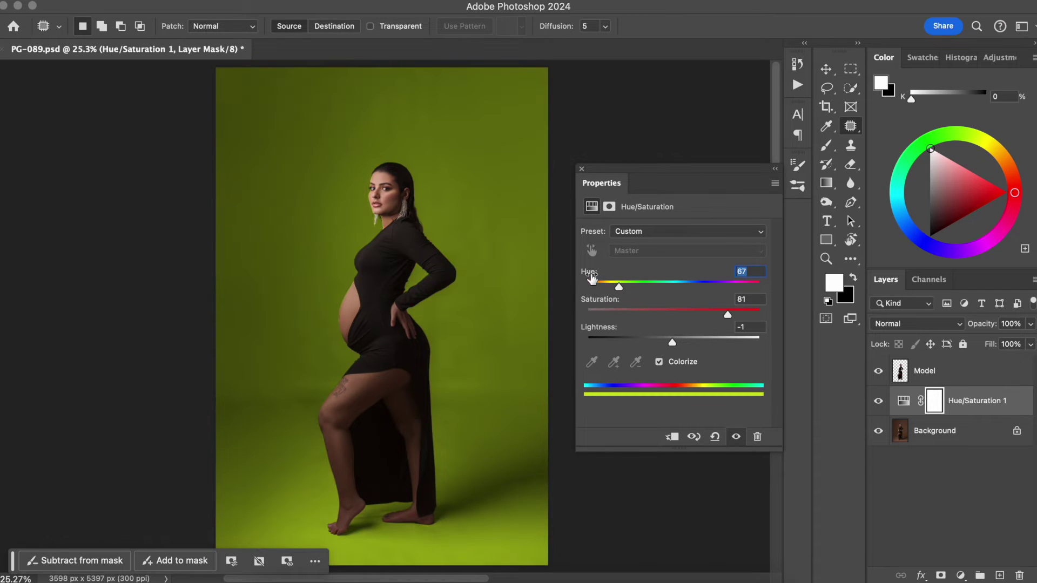
{"action": "left_click_drag", "start_coordinate": [619, 287], "coordinate": [694, 290]}
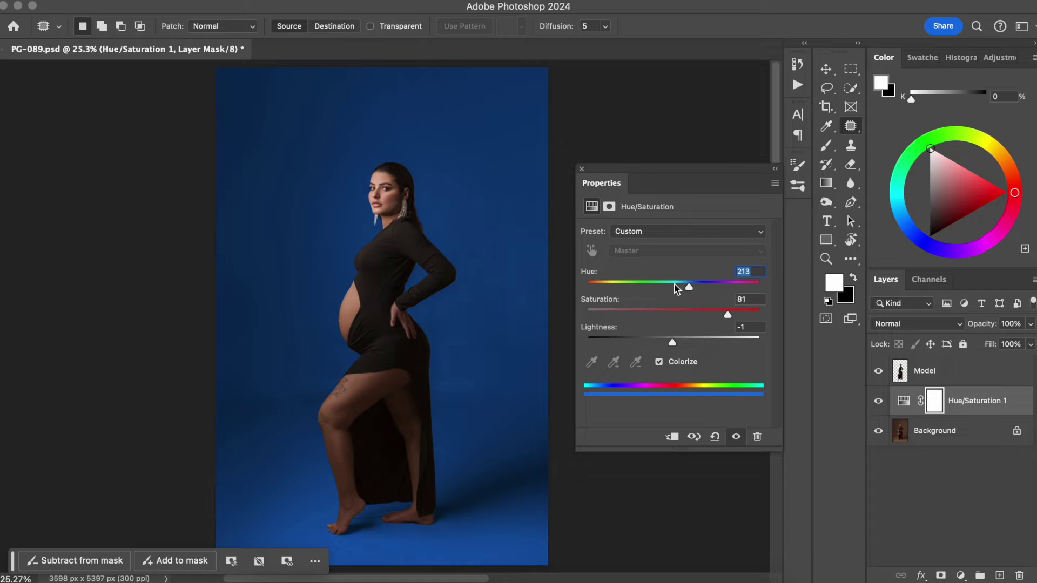
Turn off Colorize and try Master hue shifts of -36, +25 and +76 on the backdrop
{"action": "left_click", "coordinate": [659, 362]}
{"action": "left_click_drag", "start_coordinate": [673, 287], "coordinate": [642, 289]}
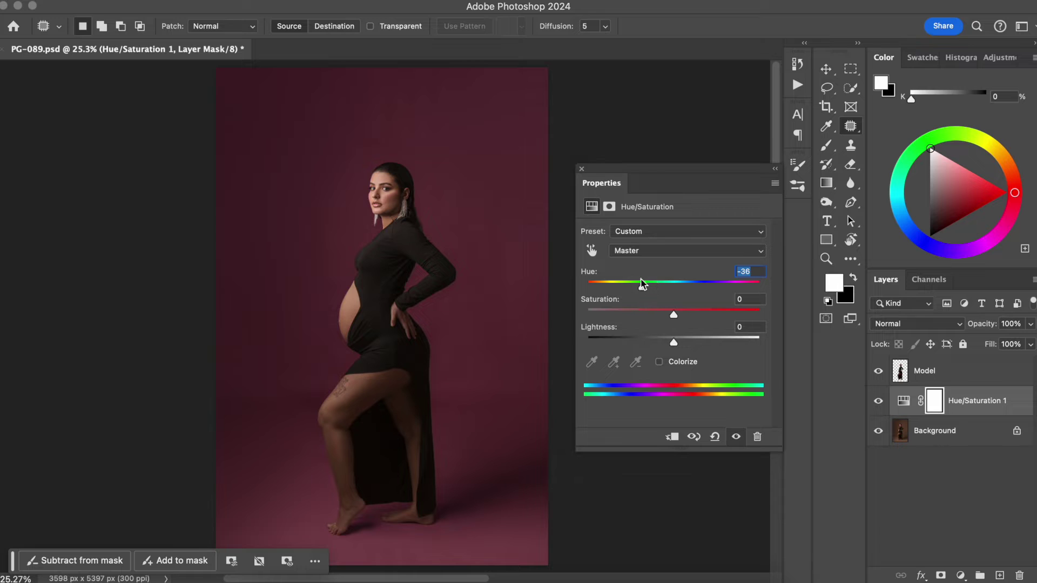
{"action": "left_click_drag", "start_coordinate": [643, 284], "coordinate": [640, 279]}
{"action": "left_click_drag", "start_coordinate": [642, 286], "coordinate": [696, 288]}
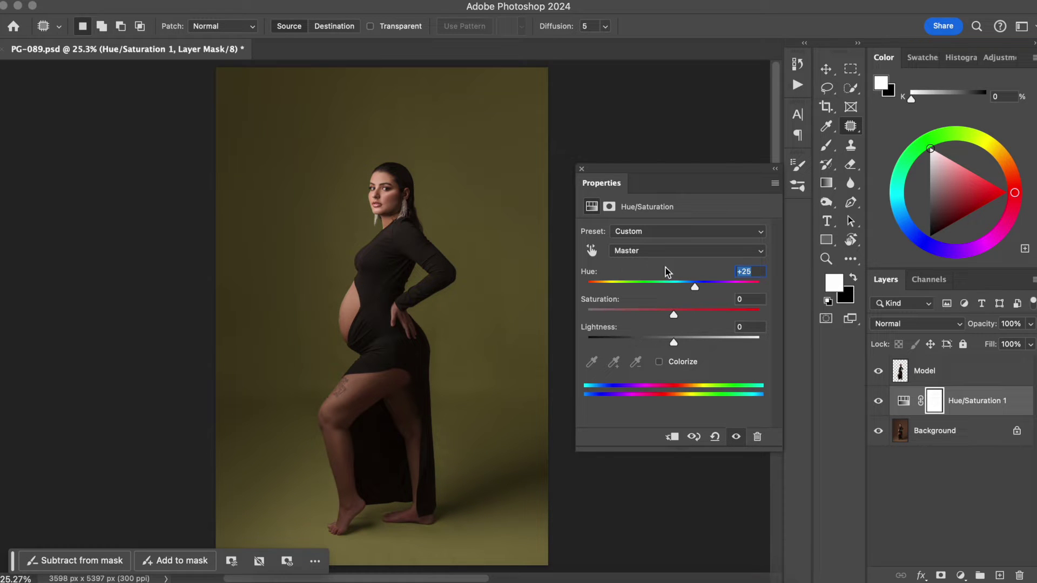
{"action": "left_click_drag", "start_coordinate": [695, 286], "coordinate": [723, 287]}
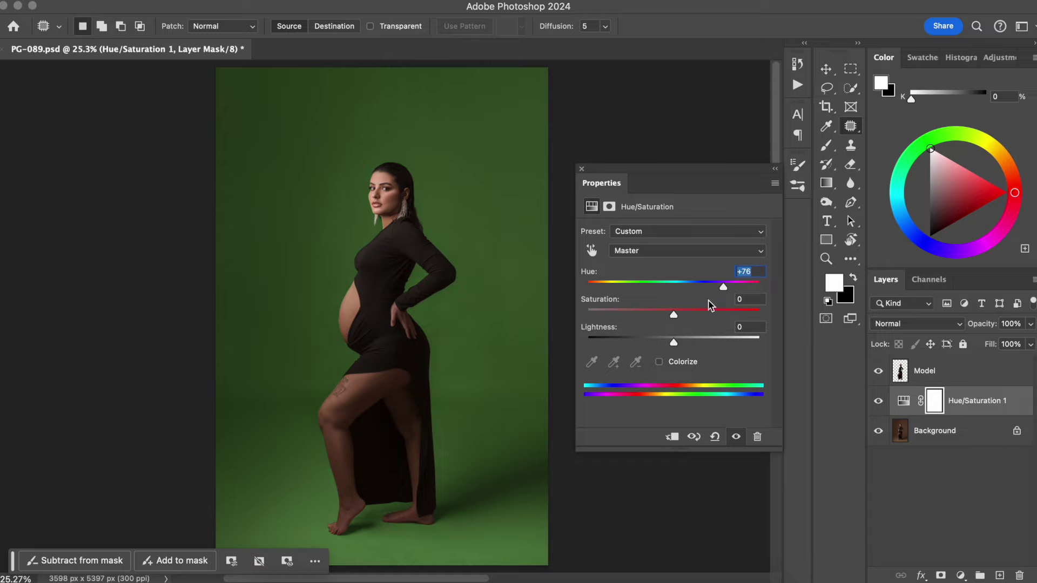
Try further Master hue shifts of -76, -20, +47 and -33 on the backdrop
{"action": "left_click_drag", "start_coordinate": [724, 290], "coordinate": [623, 286]}
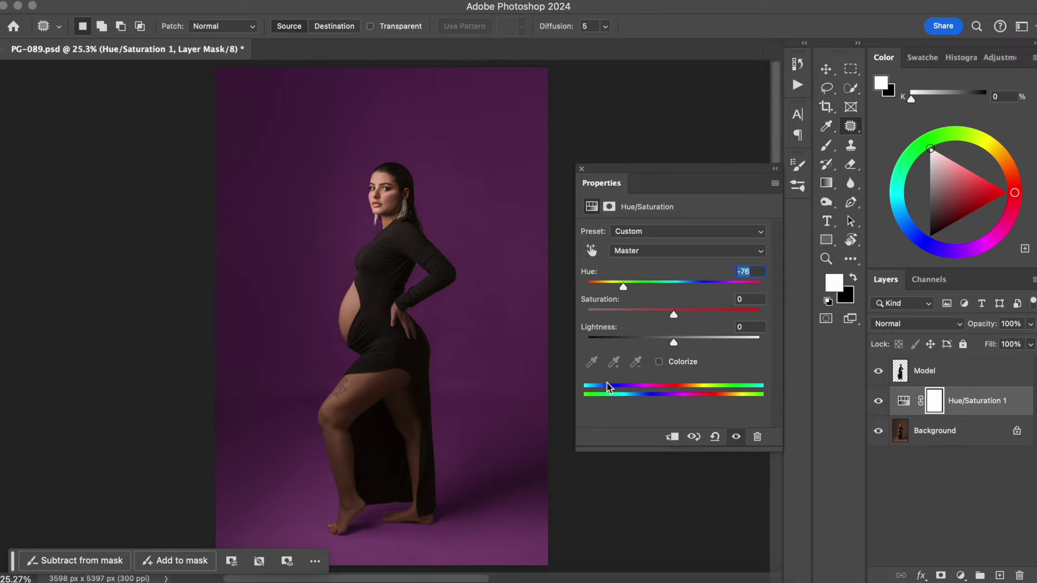
{"action": "left_click_drag", "start_coordinate": [622, 286], "coordinate": [656, 302]}
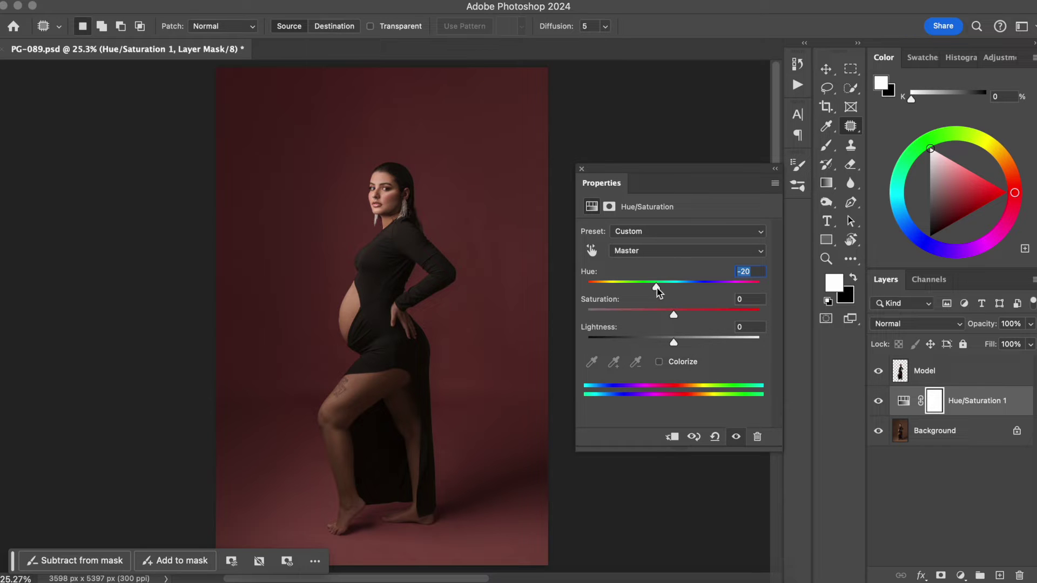
{"action": "left_click_drag", "start_coordinate": [656, 287], "coordinate": [713, 287]}
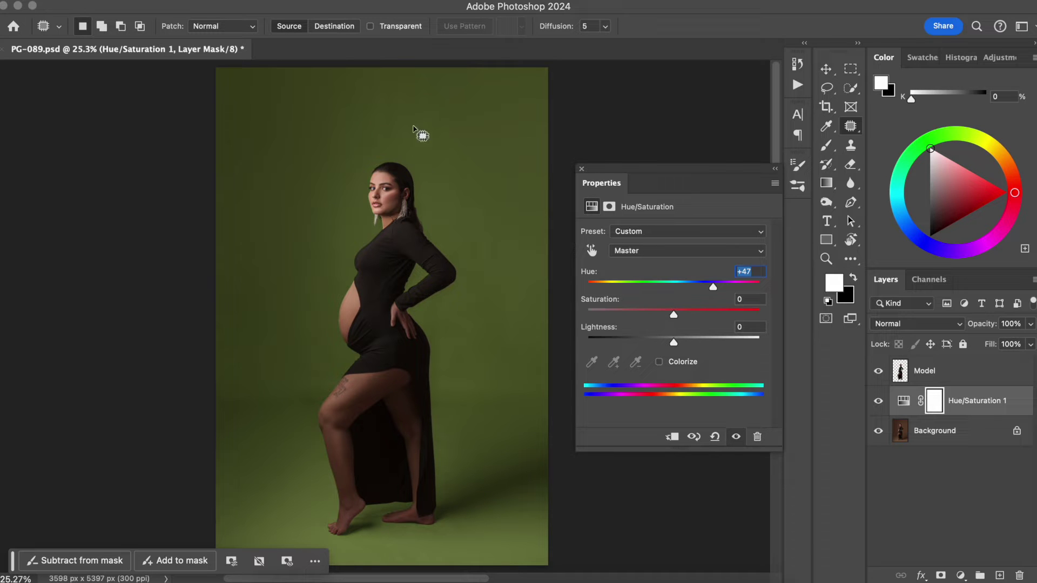
{"action": "left_click_drag", "start_coordinate": [714, 290], "coordinate": [646, 283]}
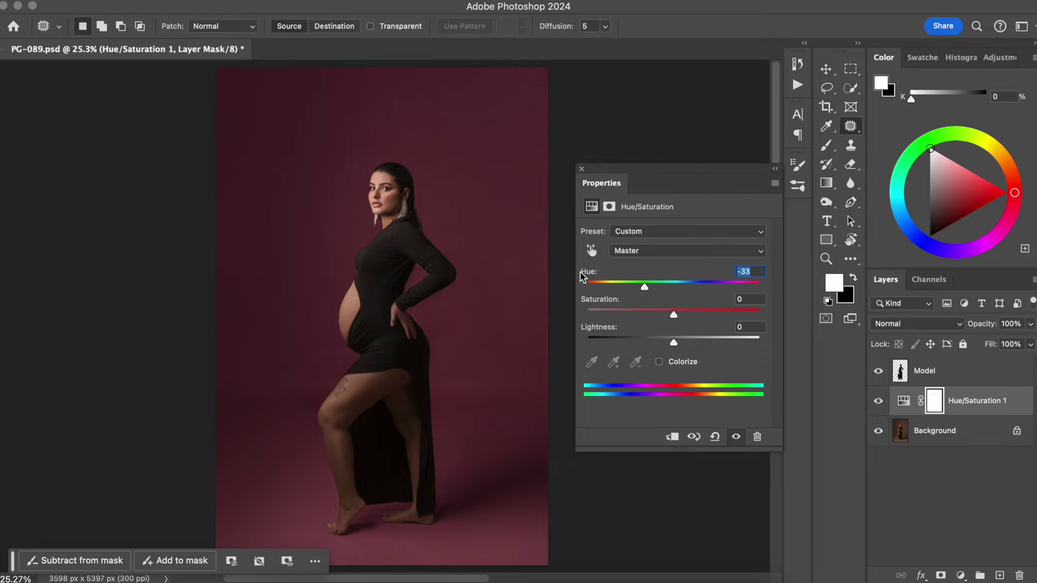
Compare the backdrop colorized at hue 112 with the uncolorized version at a Master hue of -14
{"action": "left_click", "coordinate": [662, 358]}
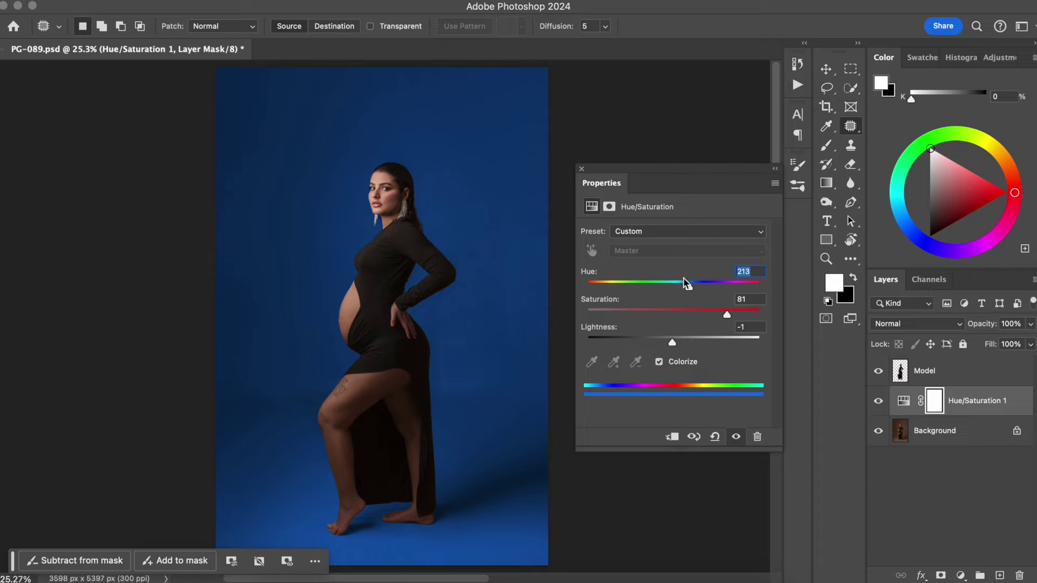
{"action": "left_click_drag", "start_coordinate": [690, 291], "coordinate": [643, 301]}
{"action": "left_click", "coordinate": [658, 361]}
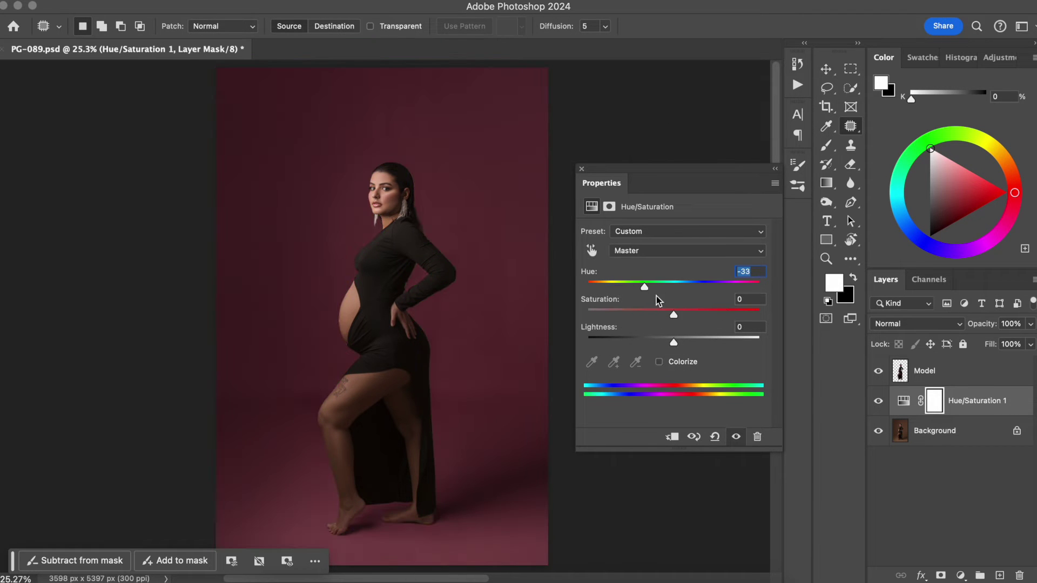
{"action": "mouse_move", "coordinate": [646, 294]}
{"action": "left_mouse_down"}
{"action": "mouse_move", "coordinate": [585, 291]}
{"action": "mouse_move", "coordinate": [768, 294]}
{"action": "mouse_move", "coordinate": [659, 285]}
{"action": "left_mouse_up"}
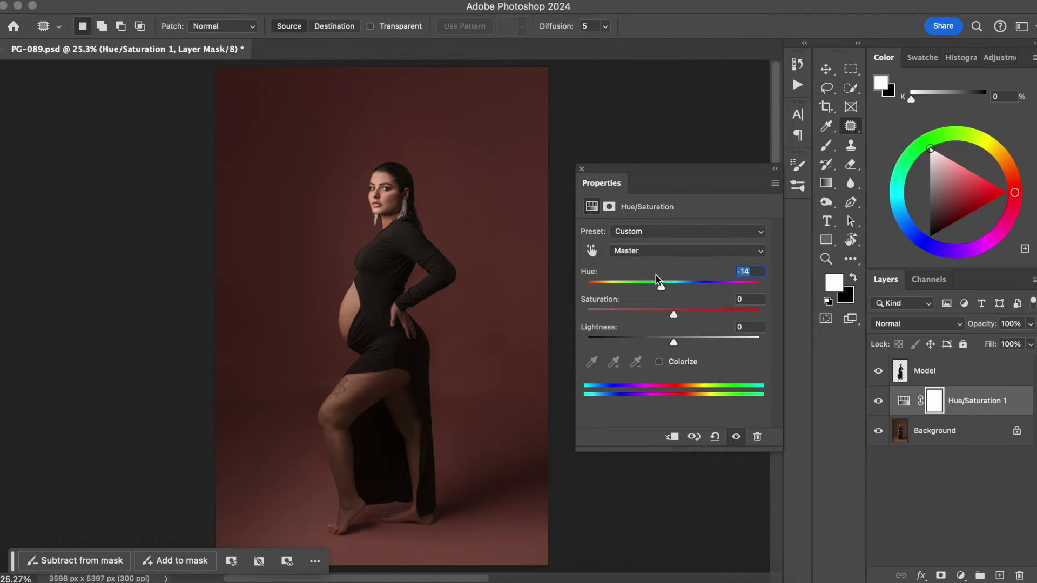
Colorize the backdrop deep red with hue 360, saturation 63 and lightness -28
{"action": "left_click", "coordinate": [659, 361]}
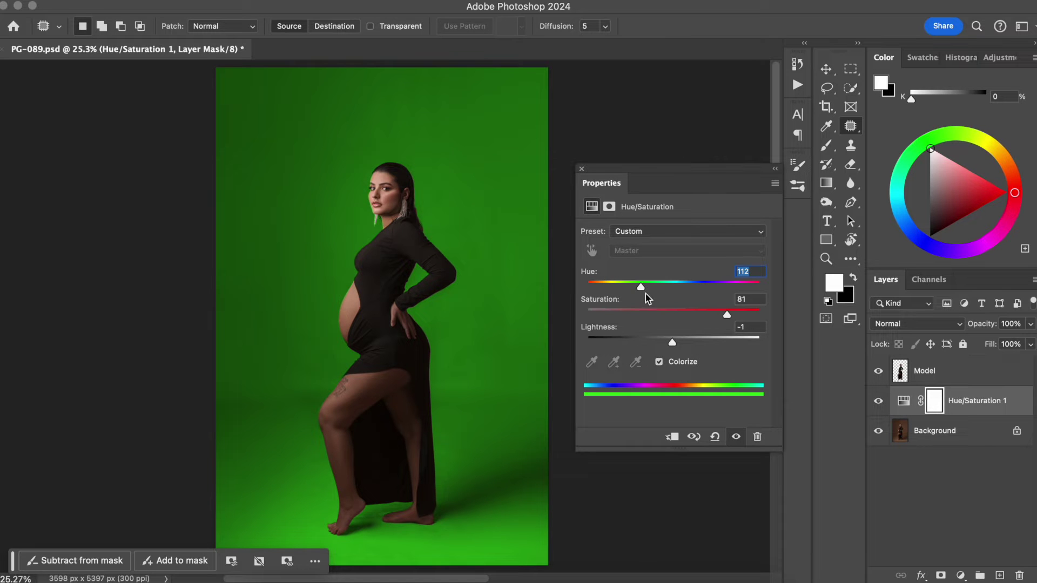
{"action": "left_click_drag", "start_coordinate": [641, 290], "coordinate": [654, 347]}
{"action": "left_click_drag", "start_coordinate": [759, 287], "coordinate": [758, 284]}
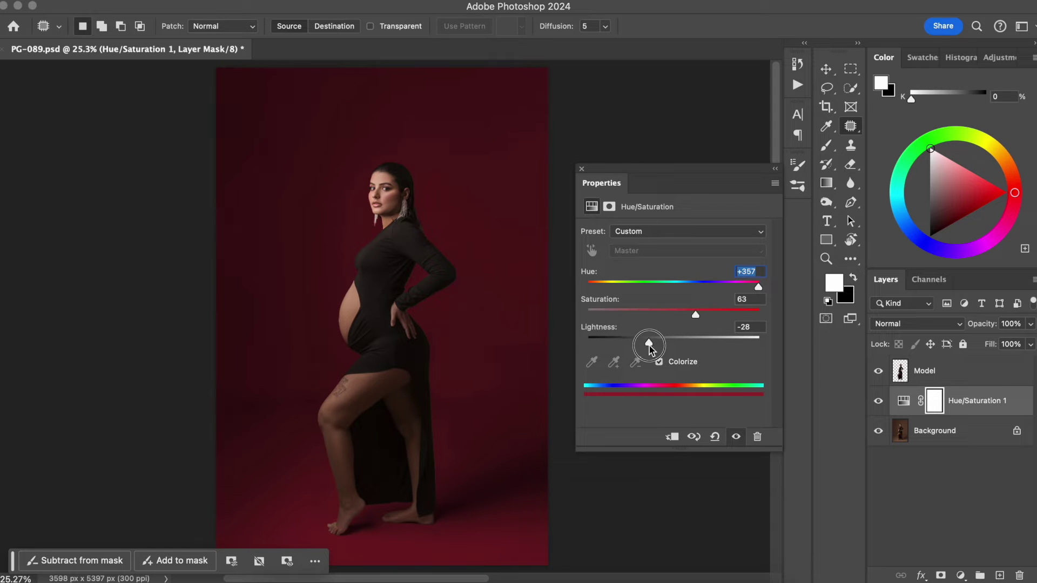
{"action": "left_click_drag", "start_coordinate": [758, 290], "coordinate": [767, 294]}
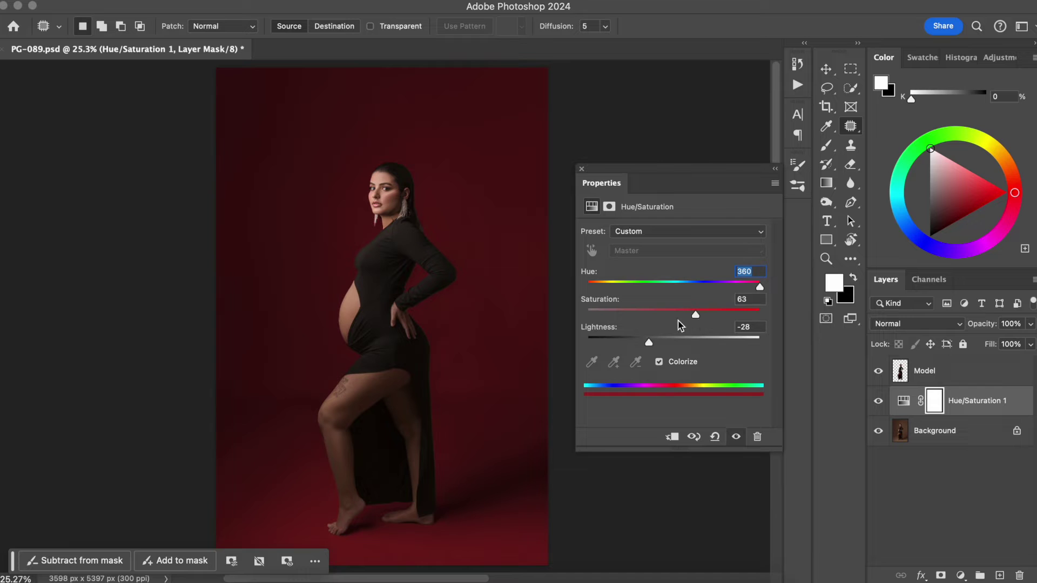
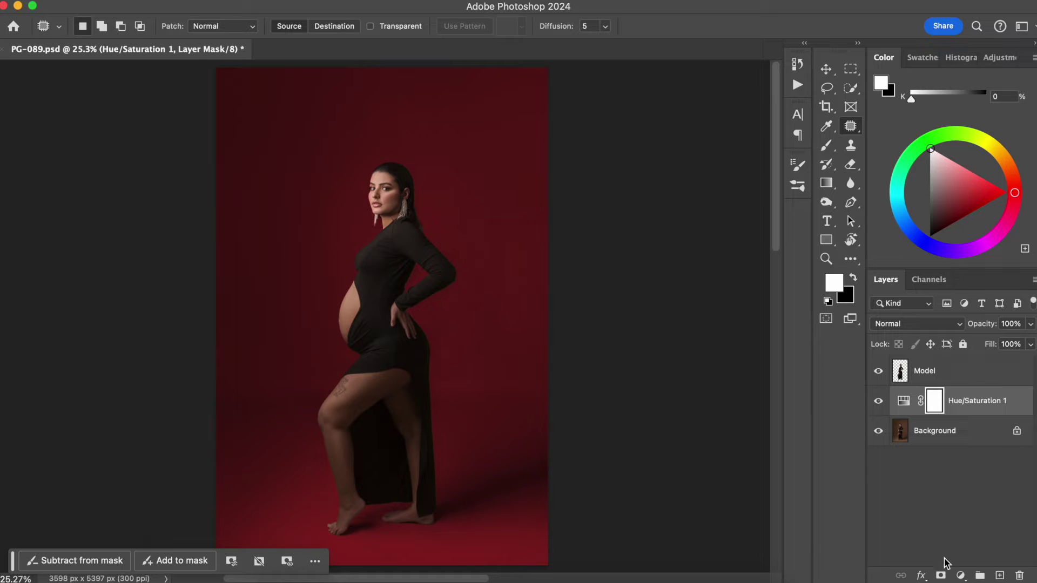
Add a Curves adjustment layer above Hue/Saturation, raise the RGB midtones strongly to brighten the backdrop, and invert its mask to black
{"action": "left_click", "coordinate": [961, 575]}
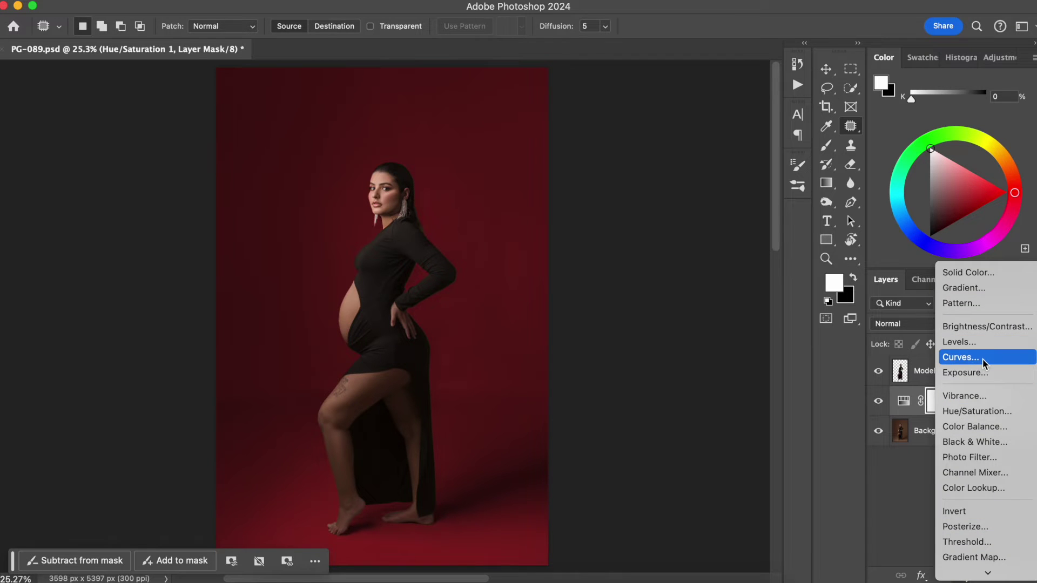
{"action": "left_click", "coordinate": [982, 358]}
{"action": "left_click", "coordinate": [693, 331]}
{"action": "left_click_drag", "start_coordinate": [694, 331], "coordinate": [650, 323]}
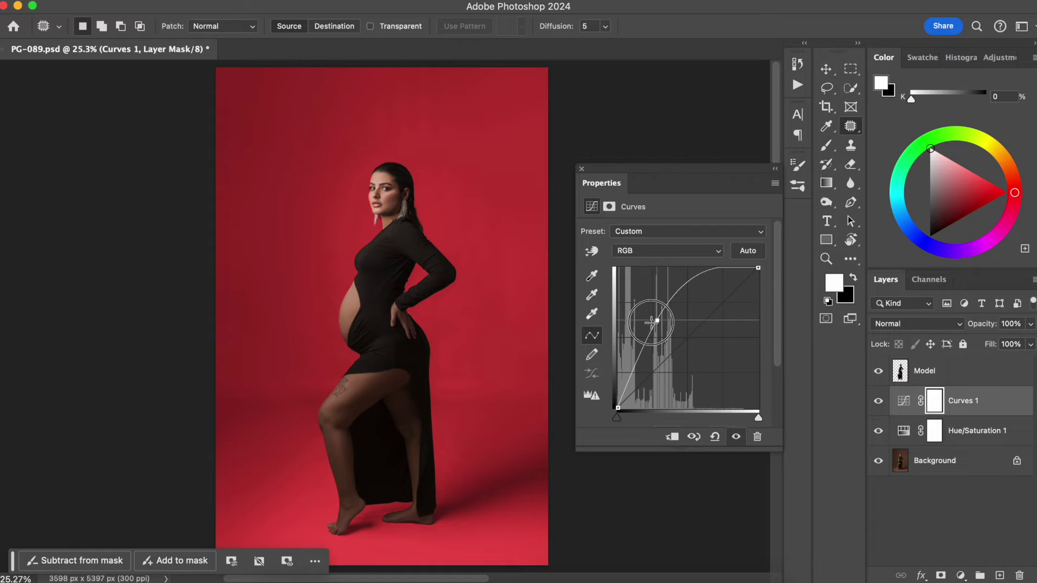
{"action": "left_click", "coordinate": [936, 397]}
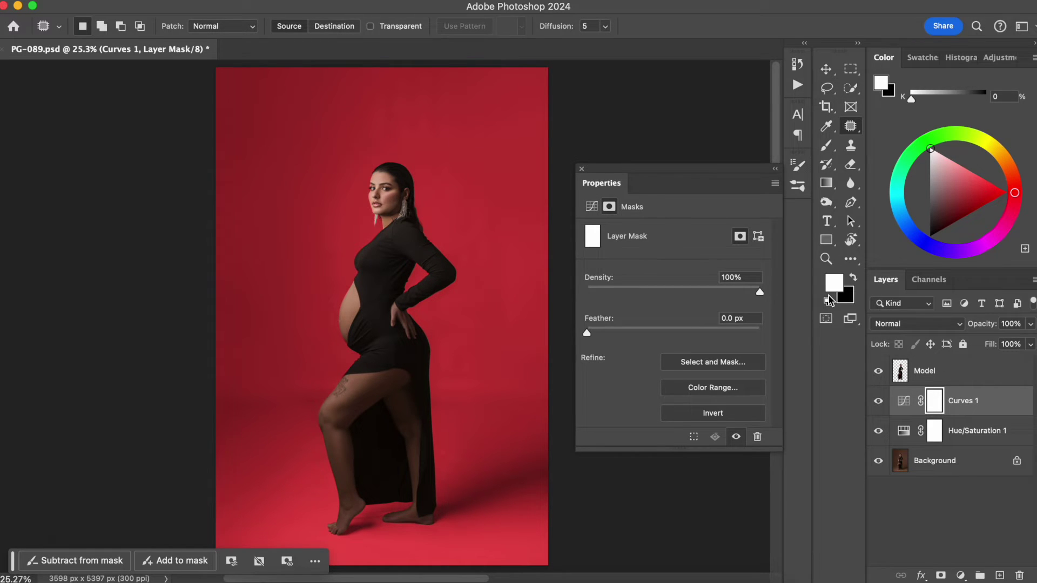
{"action": "key", "text": "super+i"}
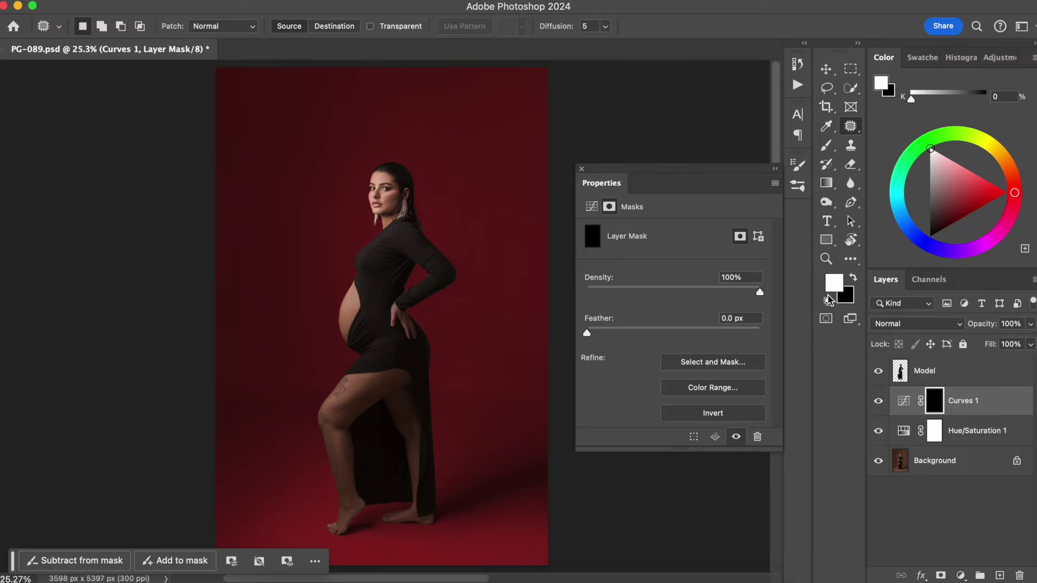
Draw a white-to-transparent radial gradient on the Curves mask from the model's waist outward past the side edge of the photo
{"action": "left_click", "coordinate": [826, 186]}
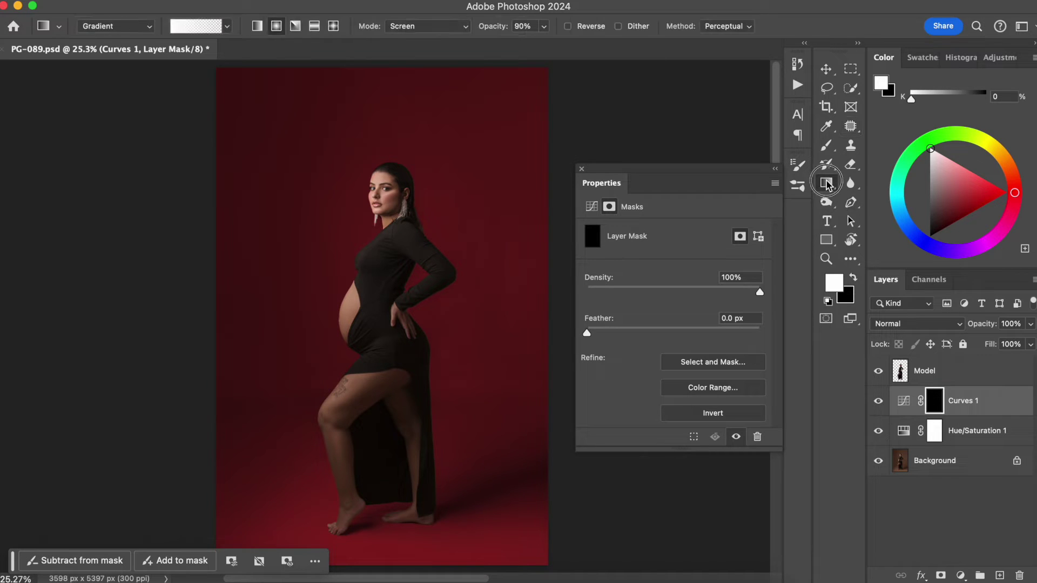
{"action": "left_click", "coordinate": [278, 28]}
{"action": "left_click", "coordinate": [186, 27]}
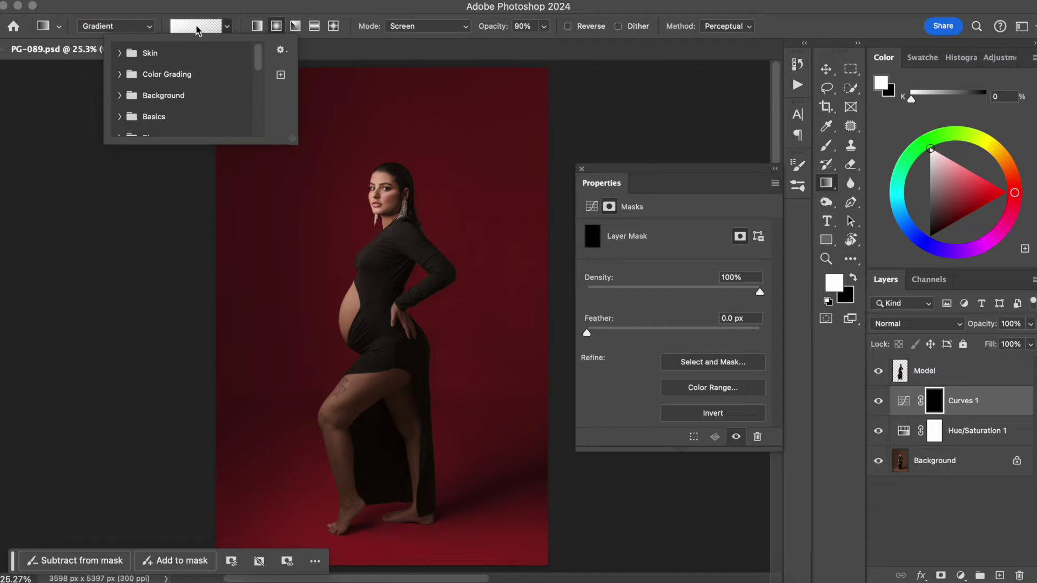
{"action": "left_click", "coordinate": [120, 116]}
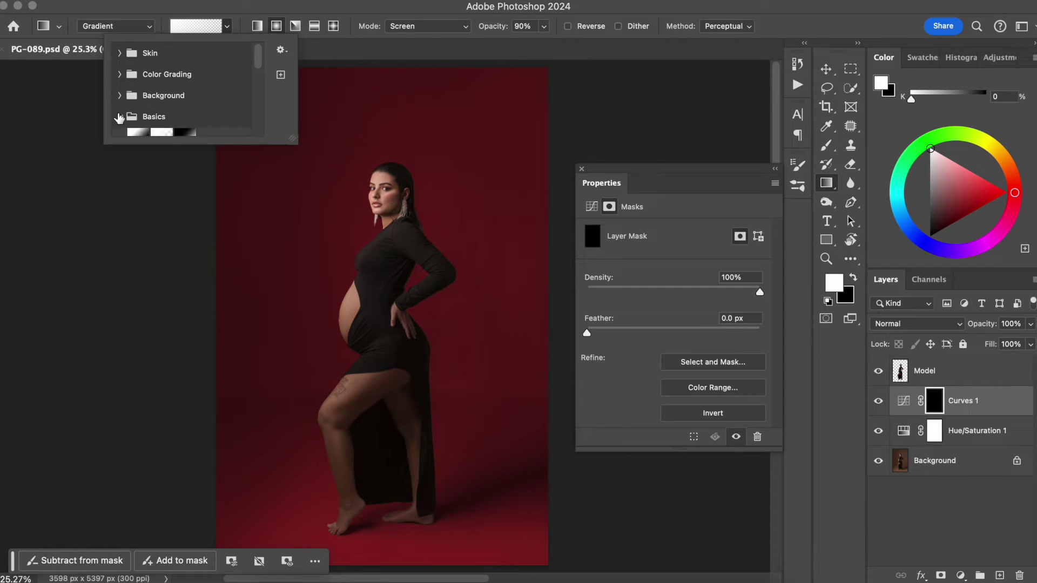
{"action": "scroll", "coordinate": [256, 65], "scroll_direction": "down", "scroll_amount": 3}
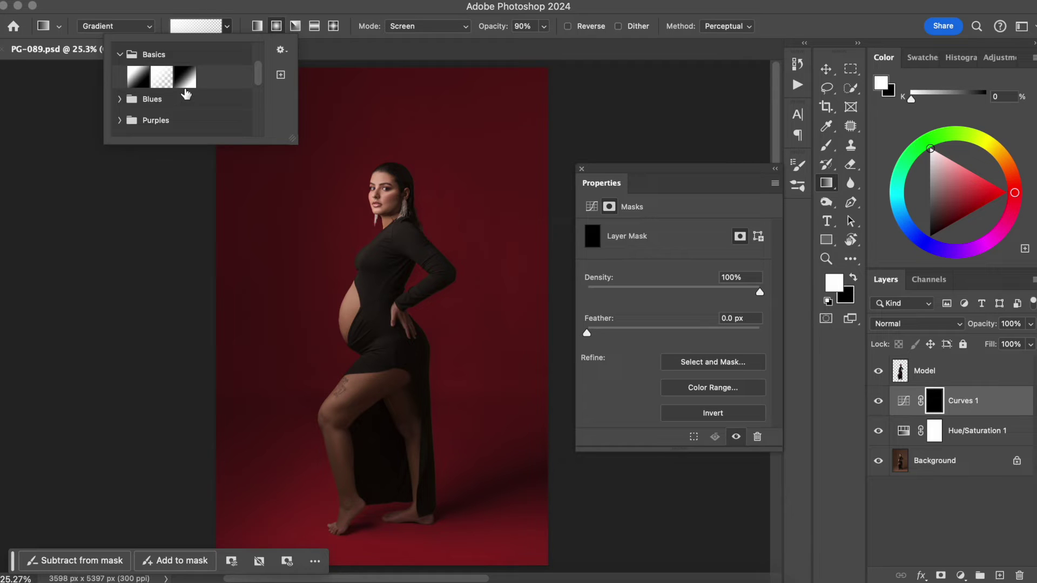
{"action": "left_click", "coordinate": [276, 27]}
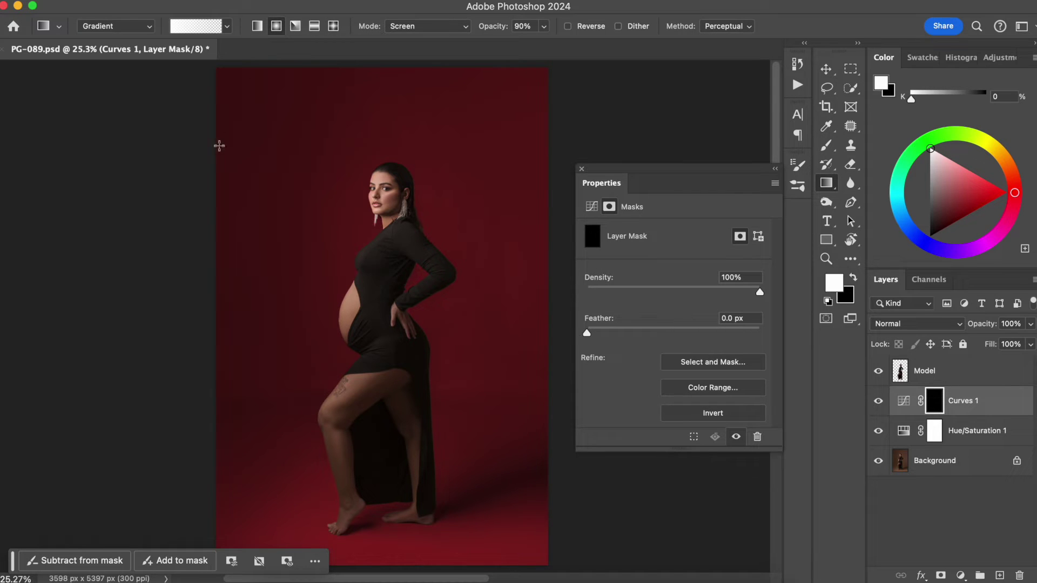
{"action": "left_click_drag", "start_coordinate": [387, 287], "coordinate": [609, 283]}
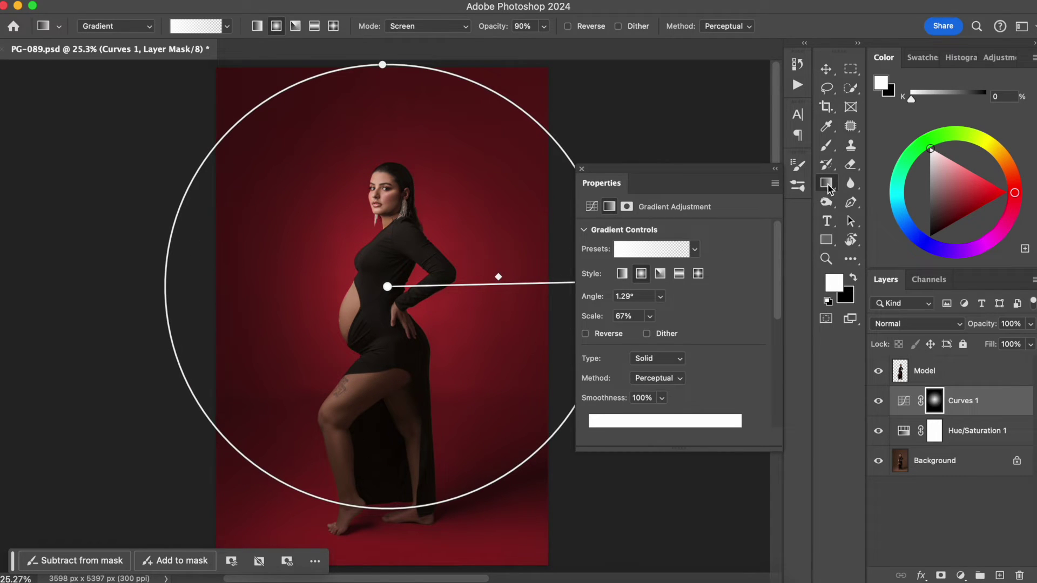
Move the radial gradient's center down to the hand on the model's hip and shrink its radius to just past the photo's edge
{"action": "mouse_move", "coordinate": [387, 286]}
{"action": "left_mouse_down"}
{"action": "mouse_move", "coordinate": [383, 301]}
{"action": "mouse_move", "coordinate": [390, 294]}
{"action": "left_mouse_up"}
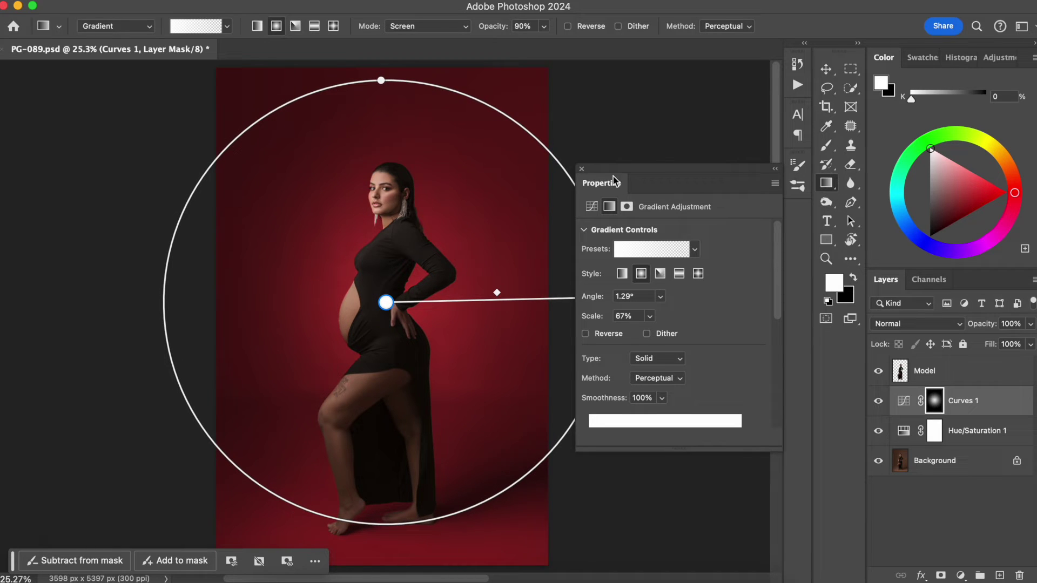
{"action": "left_click", "coordinate": [582, 169]}
{"action": "mouse_move", "coordinate": [385, 302]}
{"action": "left_mouse_down"}
{"action": "mouse_move", "coordinate": [394, 232]}
{"action": "mouse_move", "coordinate": [377, 375]}
{"action": "mouse_move", "coordinate": [389, 317]}
{"action": "left_mouse_up"}
{"action": "left_click_drag", "start_coordinate": [611, 312], "coordinate": [573, 312]}
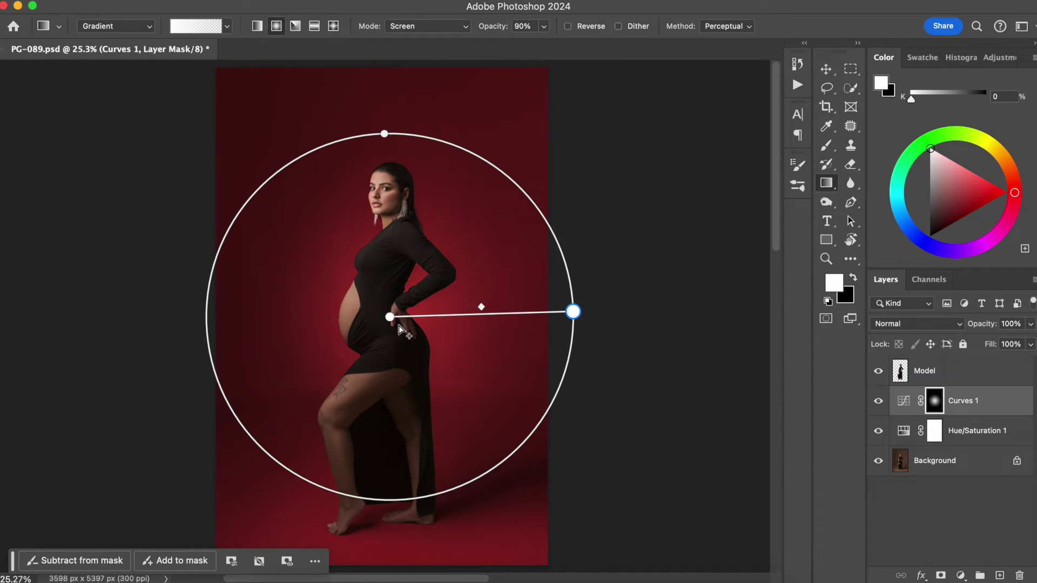
{"action": "left_click_drag", "start_coordinate": [573, 312], "coordinate": [556, 309]}
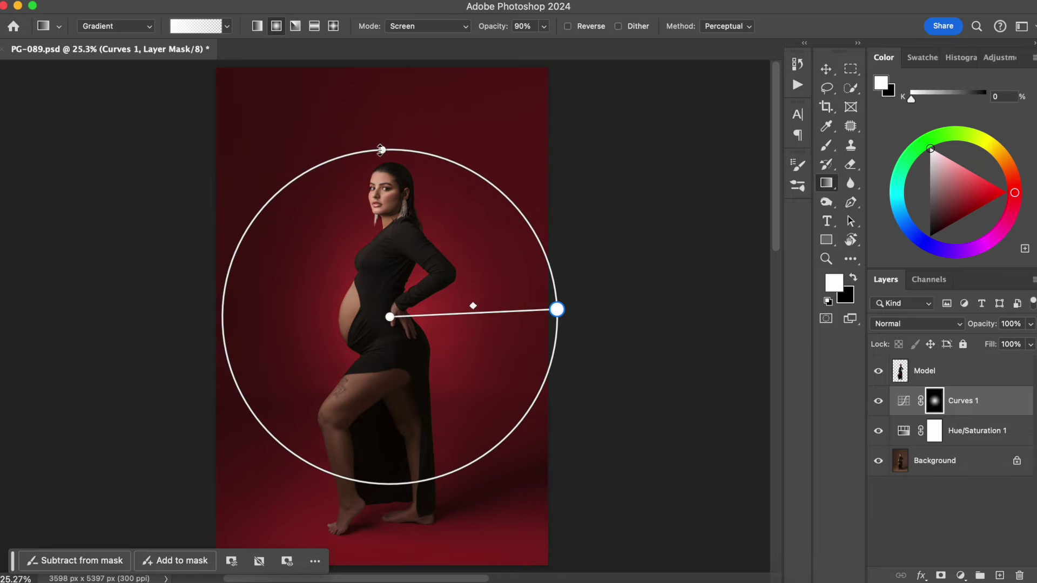
Reshape the radial gradient on the Curves mask into a slightly tilted wide ellipse centered on the model's chest, reaching past both photo edges
{"action": "left_click_drag", "start_coordinate": [382, 152], "coordinate": [383, 191]}
{"action": "left_click_drag", "start_coordinate": [389, 316], "coordinate": [389, 279]}
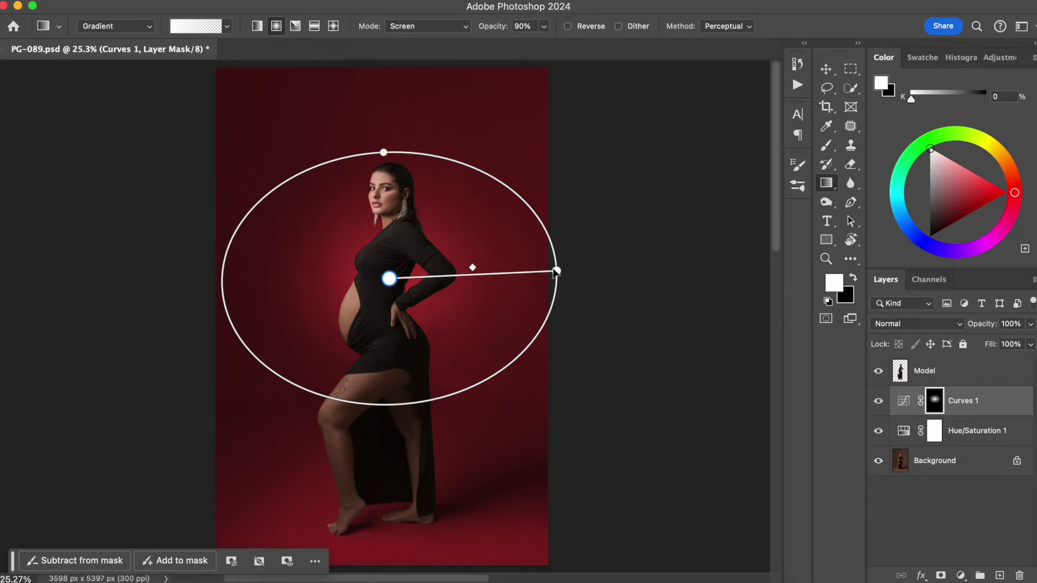
{"action": "left_click_drag", "start_coordinate": [556, 271], "coordinate": [584, 251]}
{"action": "left_click_drag", "start_coordinate": [368, 130], "coordinate": [369, 125]}
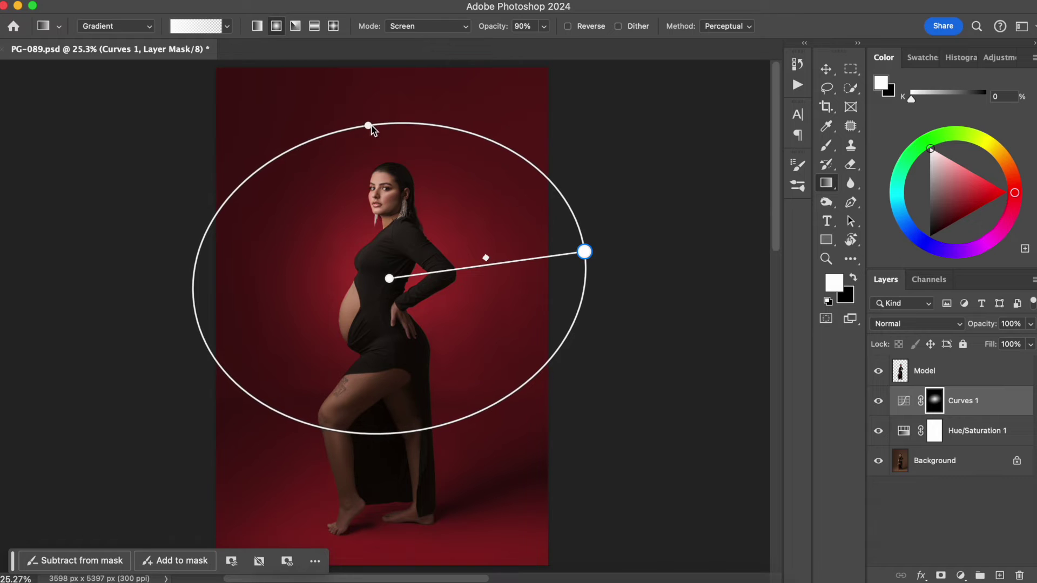
{"action": "left_click_drag", "start_coordinate": [386, 278], "coordinate": [387, 271]}
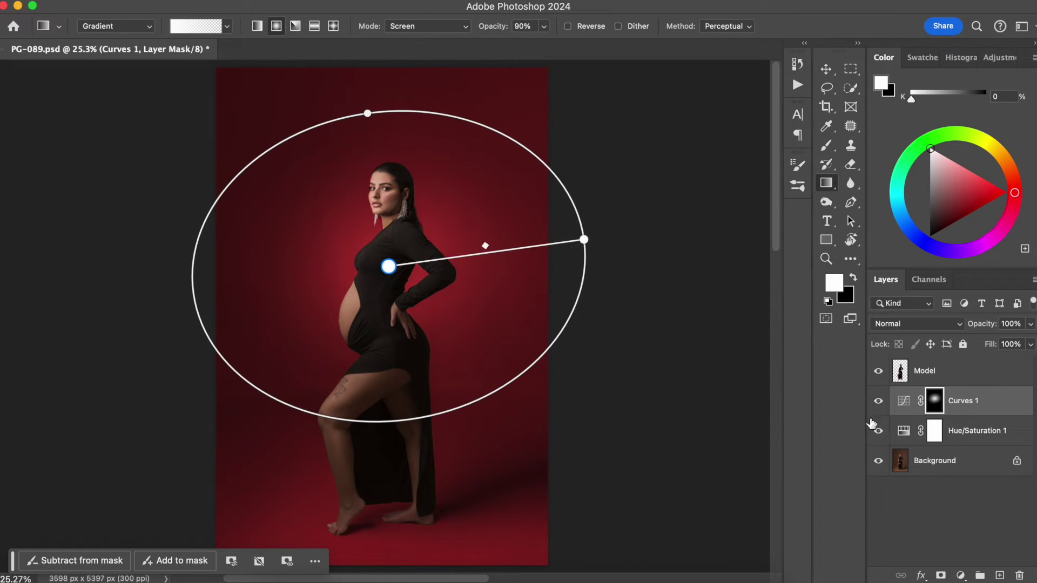
Check the glow with the Curves 1 layer off and on, and set that layer's opacity to 50%
{"action": "left_click", "coordinate": [878, 401]}
{"action": "left_click", "coordinate": [878, 402]}
{"action": "left_click_drag", "start_coordinate": [983, 324], "coordinate": [722, 331]}
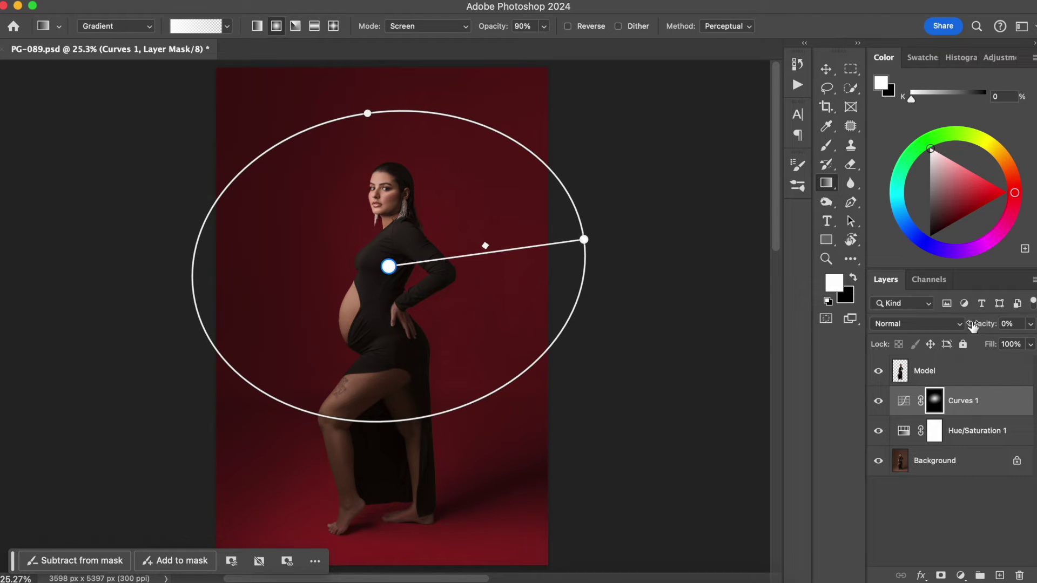
{"action": "left_click_drag", "start_coordinate": [975, 326], "coordinate": [982, 329]}
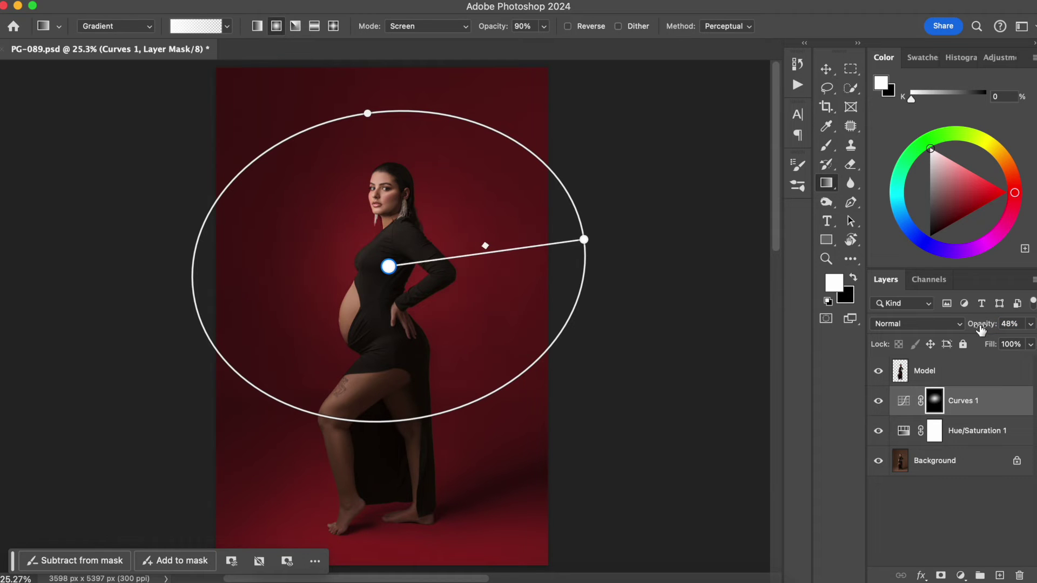
{"action": "left_click", "coordinate": [1008, 324]}
{"action": "type", "text": "50"}
{"action": "key", "text": "Return"}
Compare the original photo with the recolored version by showing only the Background layer and restoring all layers, twice
{"action": "left_click", "coordinate": [937, 437]}
{"action": "left_click", "coordinate": [878, 460], "text": "alt"}
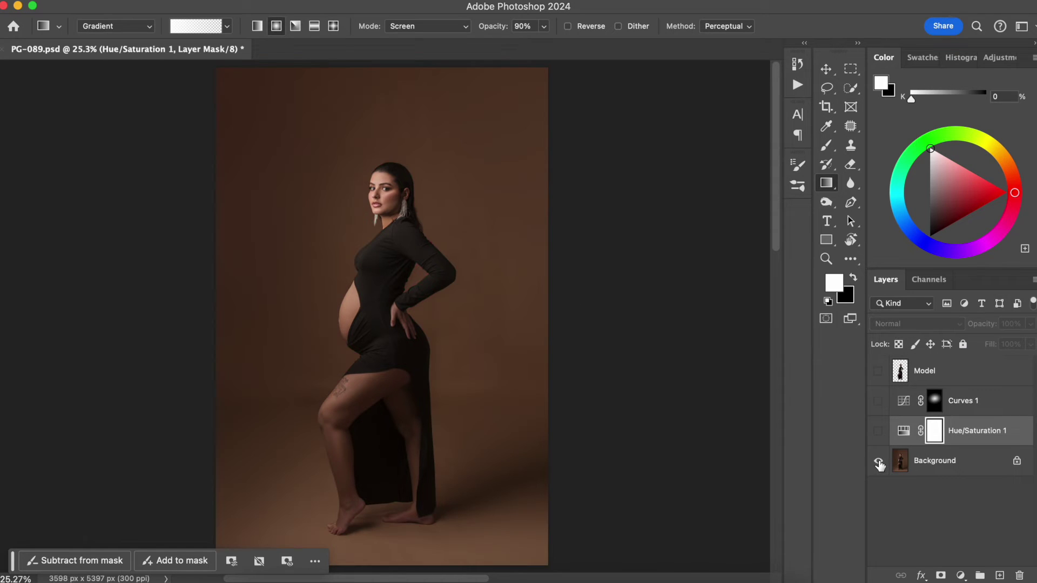
{"action": "left_click", "coordinate": [879, 463], "text": "alt"}
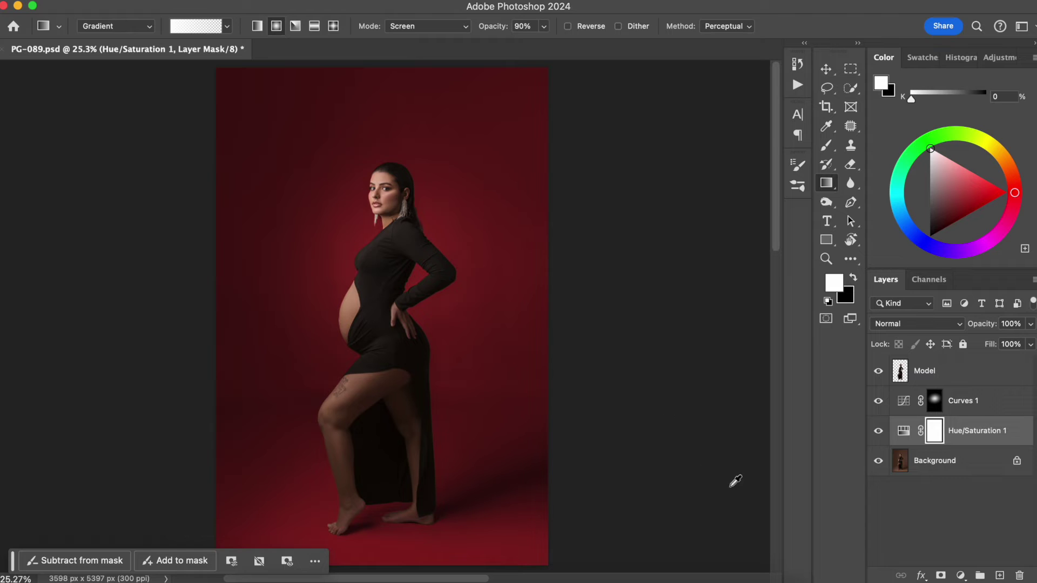
{"action": "left_click", "coordinate": [878, 460], "text": "alt"}
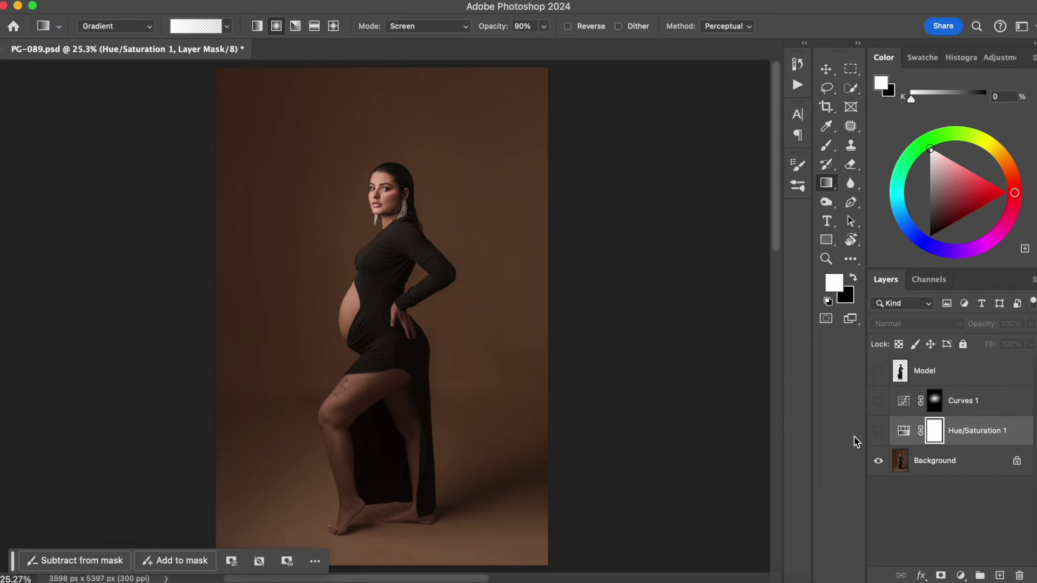
{"action": "left_click", "coordinate": [878, 461], "text": "alt"}
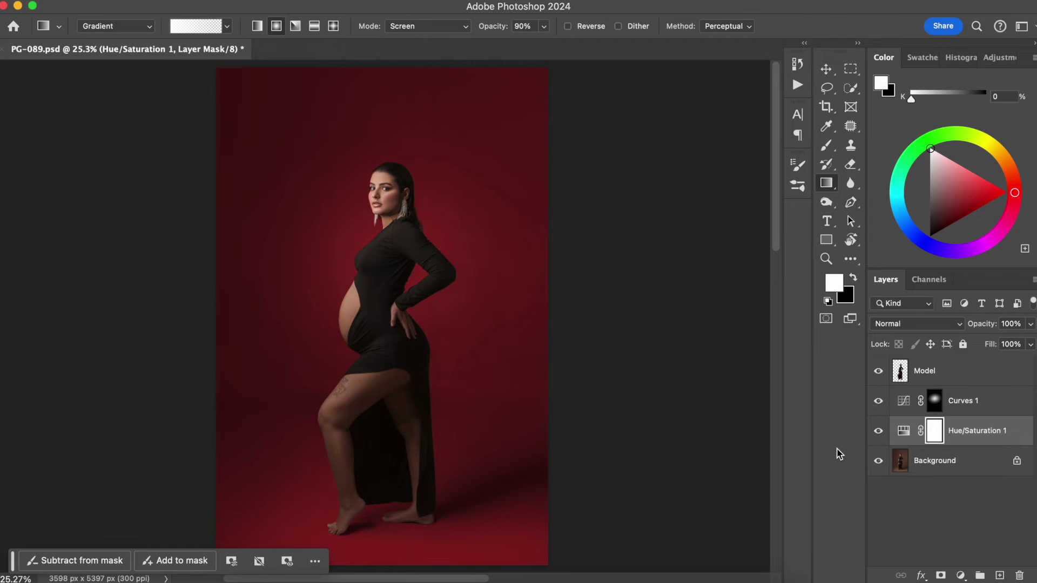
Try a purple backdrop with hue 286 in the Hue/Saturation adjustment, and return the hue to red
{"action": "double_click", "coordinate": [903, 430]}
{"action": "left_click_drag", "start_coordinate": [759, 287], "coordinate": [723, 292]}
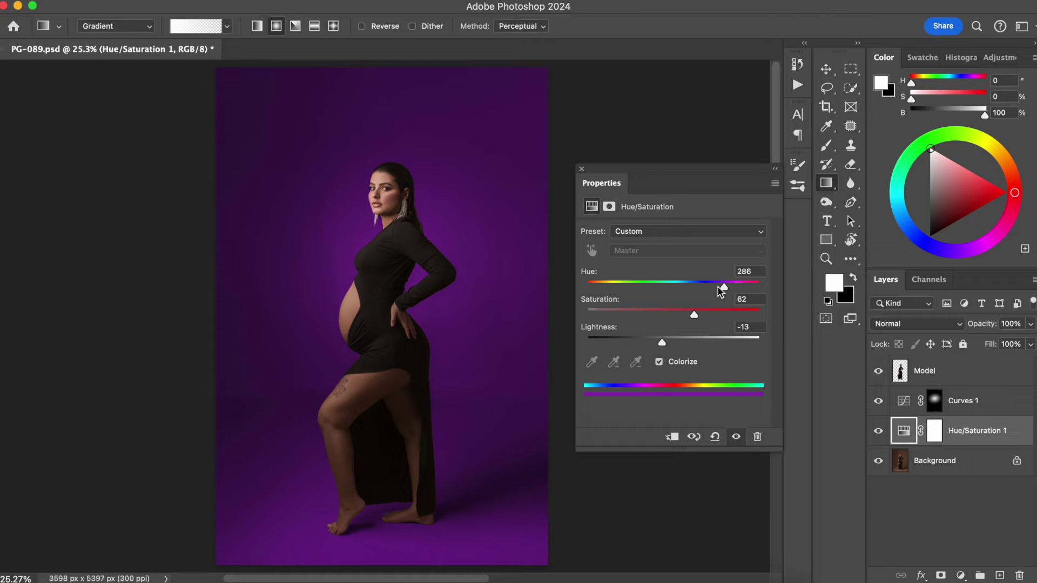
{"action": "left_click_drag", "start_coordinate": [723, 286], "coordinate": [561, 292]}
{"action": "left_click", "coordinate": [582, 169]}
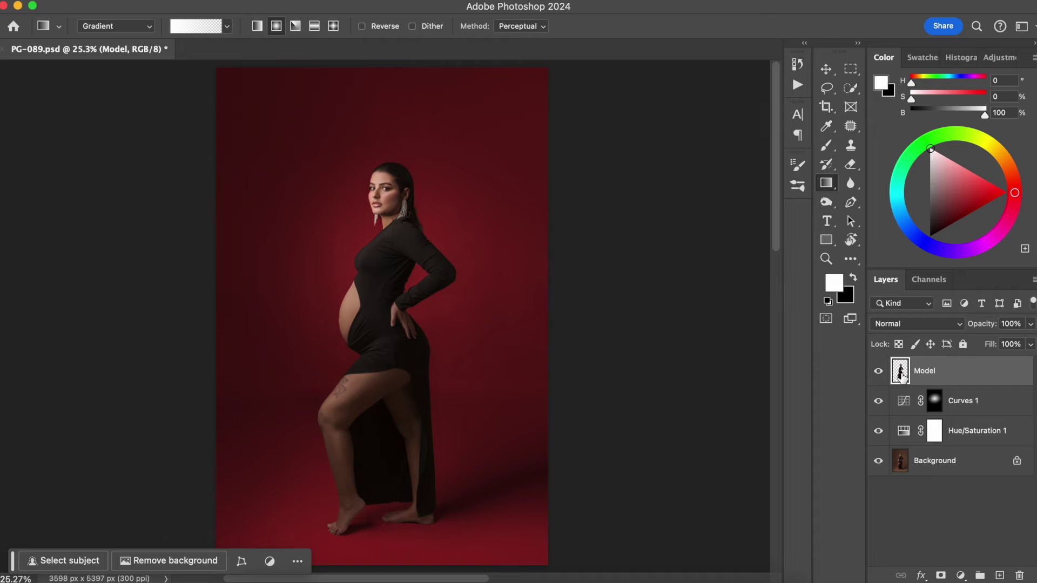
Hide both adjustment layers, keeping the Model and Background layers shown, and duplicate the Background layer
{"action": "left_click", "coordinate": [878, 372], "text": "alt"}
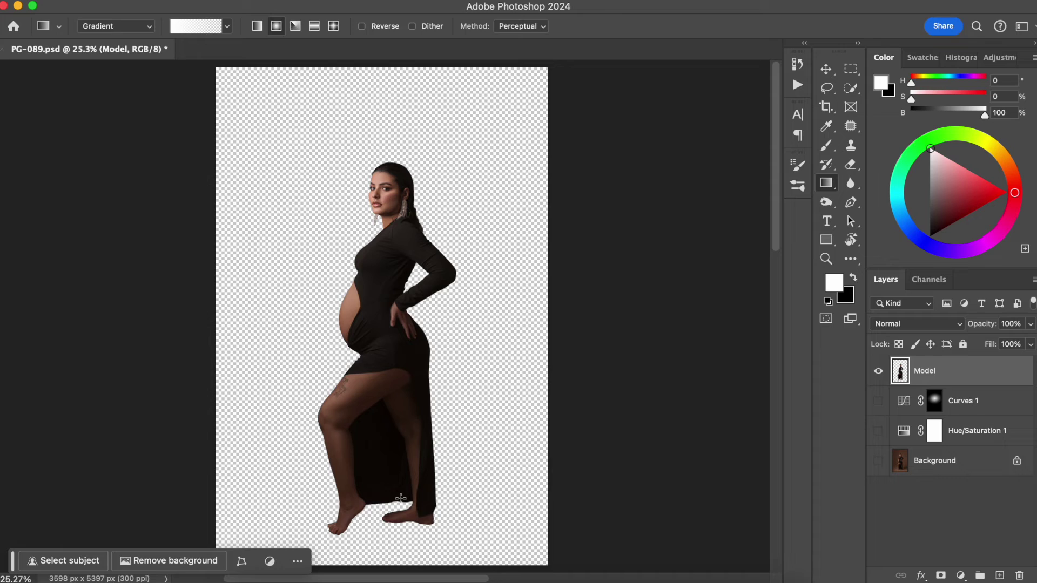
{"action": "left_click", "coordinate": [878, 461]}
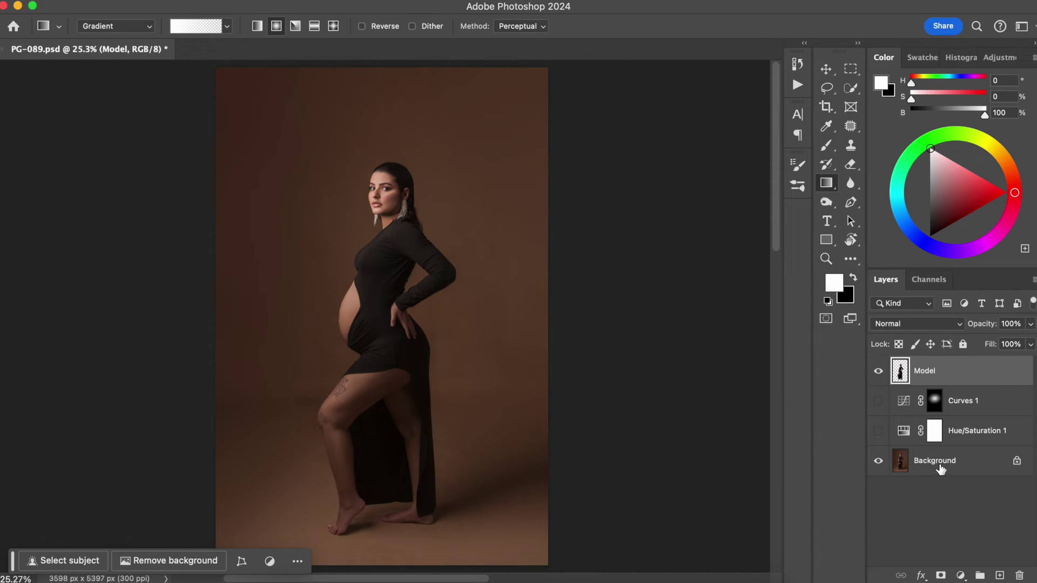
{"action": "left_click", "coordinate": [966, 472]}
{"action": "key", "text": "super+j"}
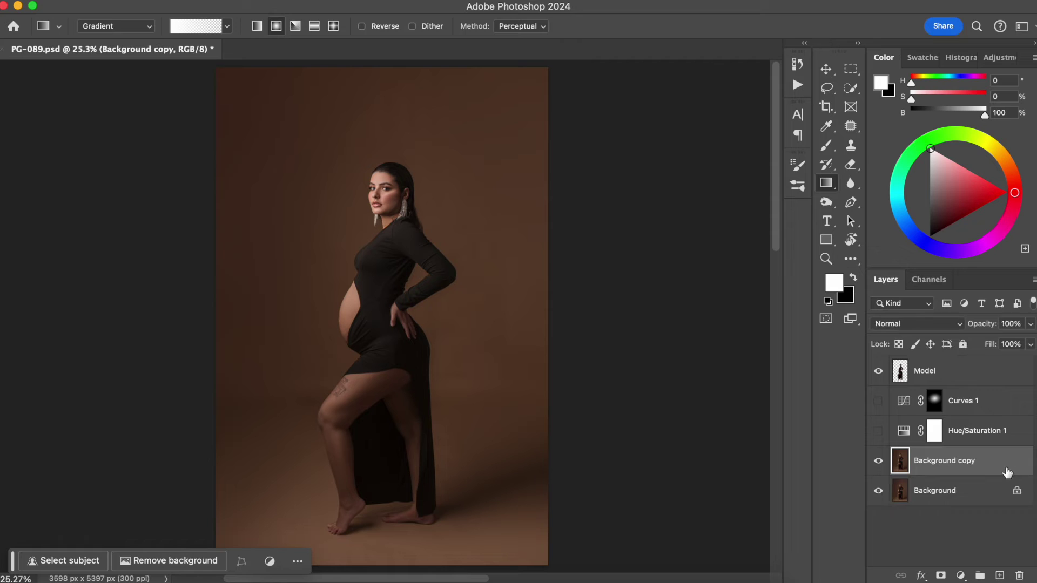
Move the Background copy directly beneath the cut-out Model layer and rename it Model
{"action": "left_click", "coordinate": [959, 463]}
{"action": "left_click_drag", "start_coordinate": [959, 463], "coordinate": [942, 402]}
{"action": "double_click", "coordinate": [942, 403]}
{"action": "type", "text": "Model"}
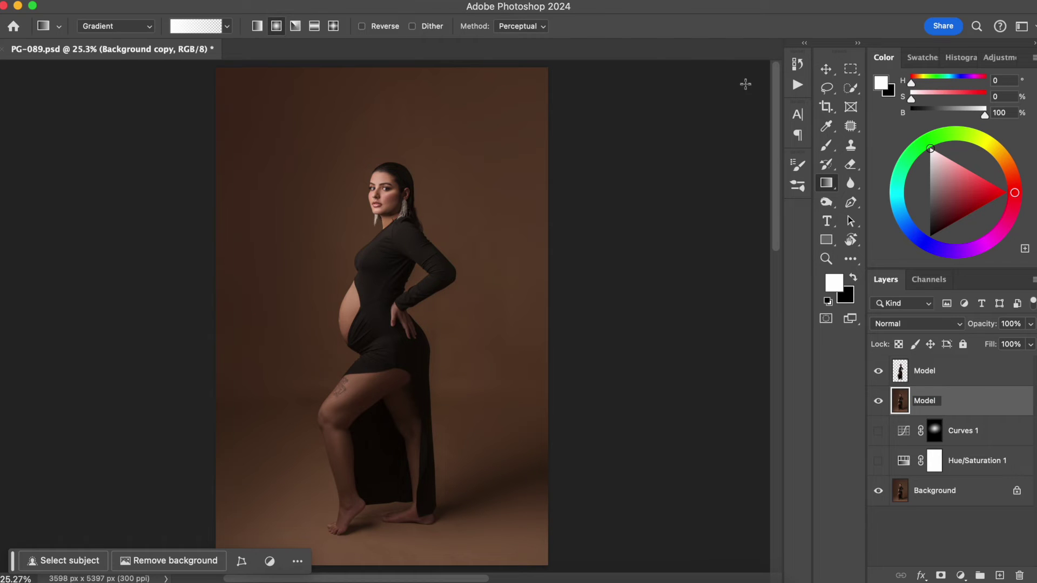
{"action": "key", "text": "Return"}
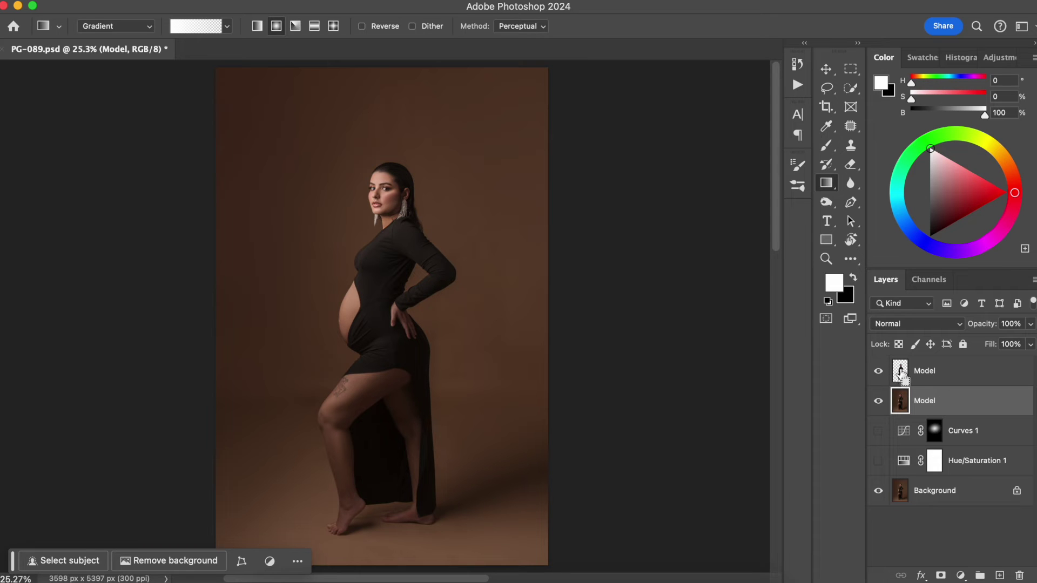
Mask the full-photo Model layer with a selection loaded from the cut-out layer, and show the adjustments again
{"action": "left_click", "coordinate": [900, 372], "text": "super"}
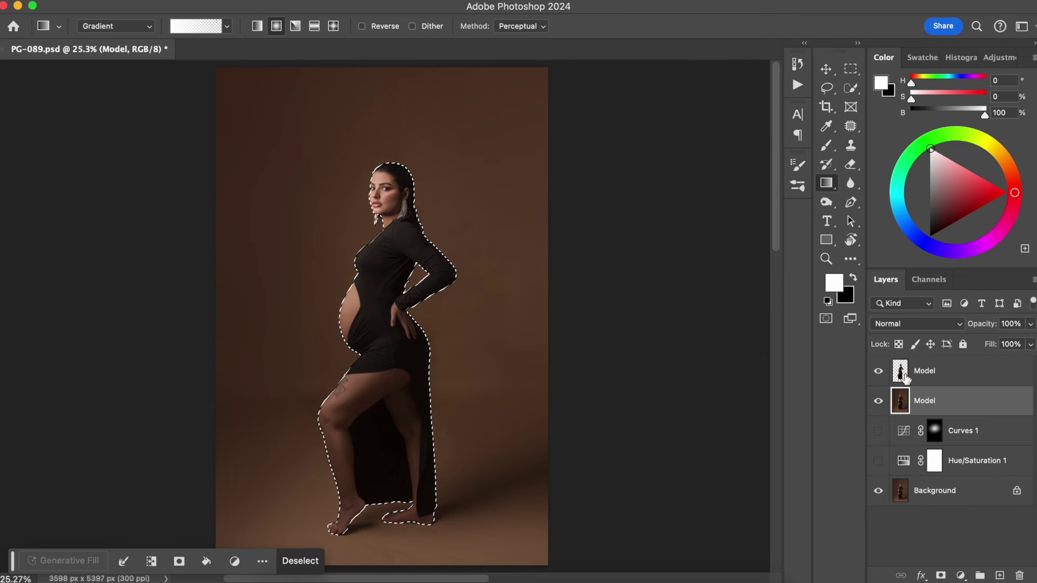
{"action": "left_click", "coordinate": [918, 371]}
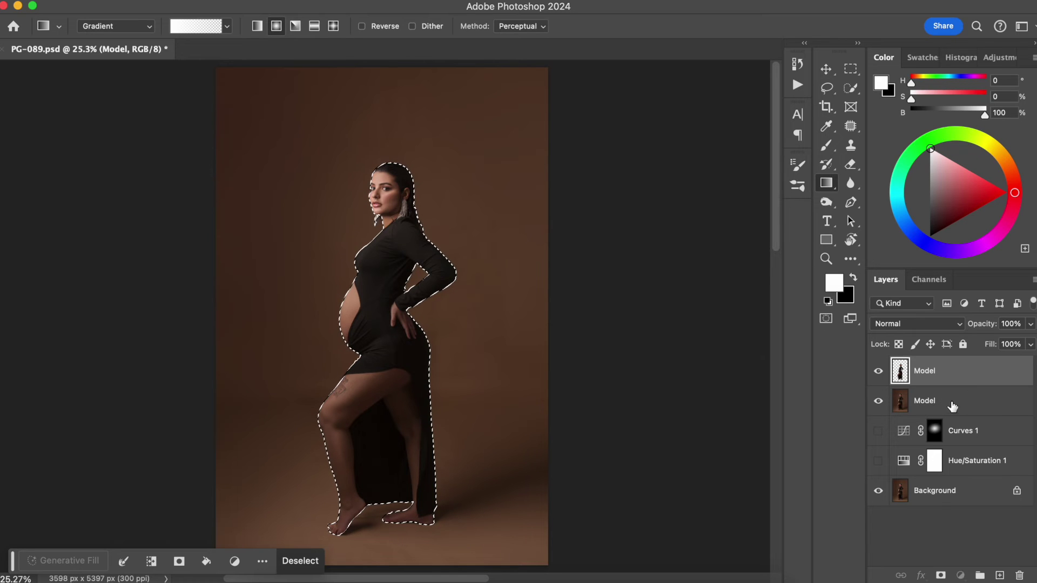
{"action": "left_click", "coordinate": [944, 401]}
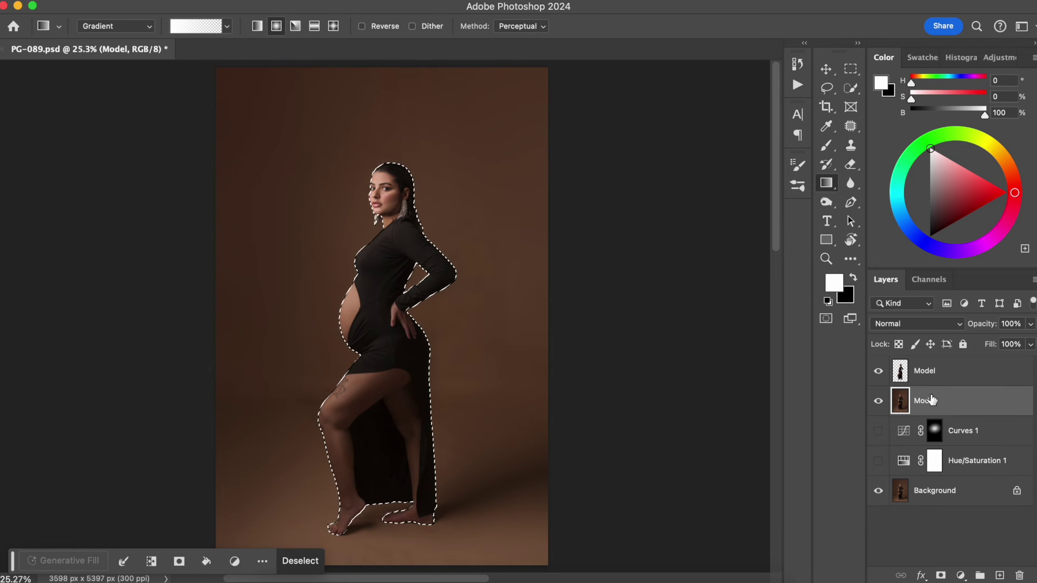
{"action": "left_click", "coordinate": [941, 574]}
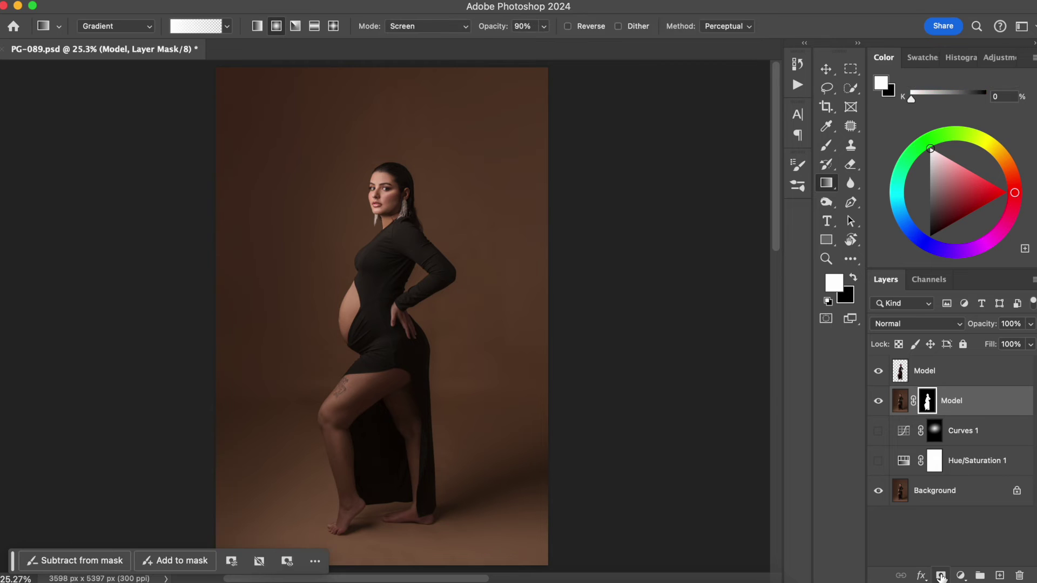
{"action": "left_click", "coordinate": [879, 431]}
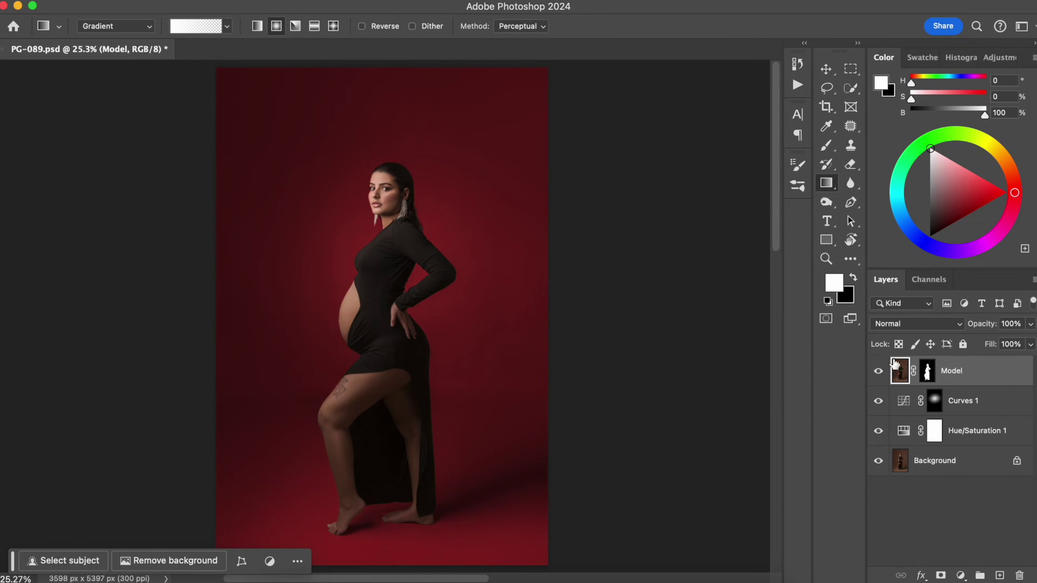
Select the Model layer's mask and examine its edge around the toes of the front foot
{"action": "key", "text": "super+equal"}
{"action": "key", "text": "super+equal"}
{"action": "key", "text": "super+equal"}
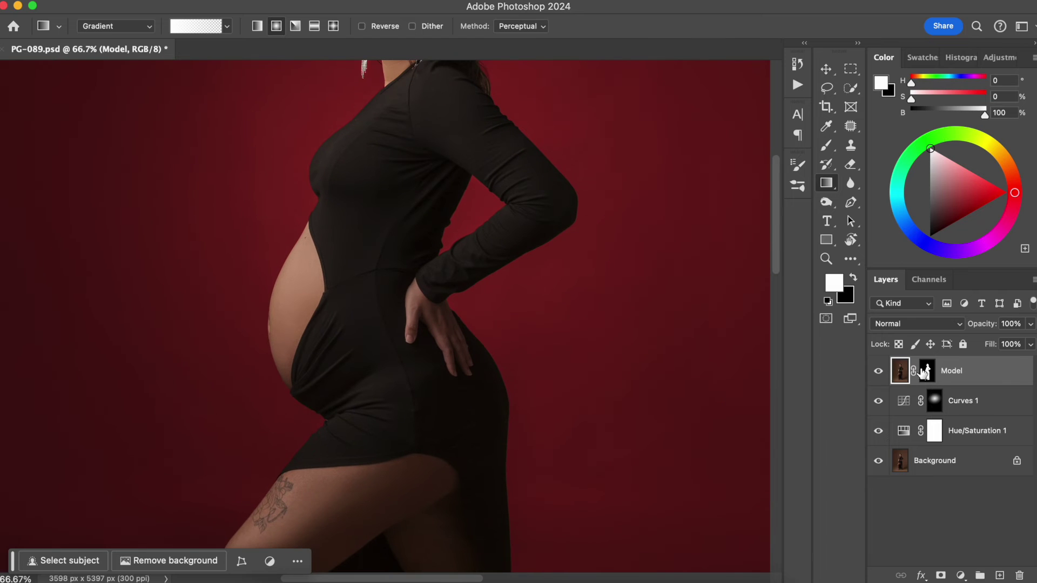
{"action": "left_click", "coordinate": [927, 372]}
{"action": "scroll", "coordinate": [492, 324], "scroll_direction": "down", "scroll_amount": 10}
{"action": "scroll", "coordinate": [494, 279], "scroll_direction": "down", "scroll_amount": 2}
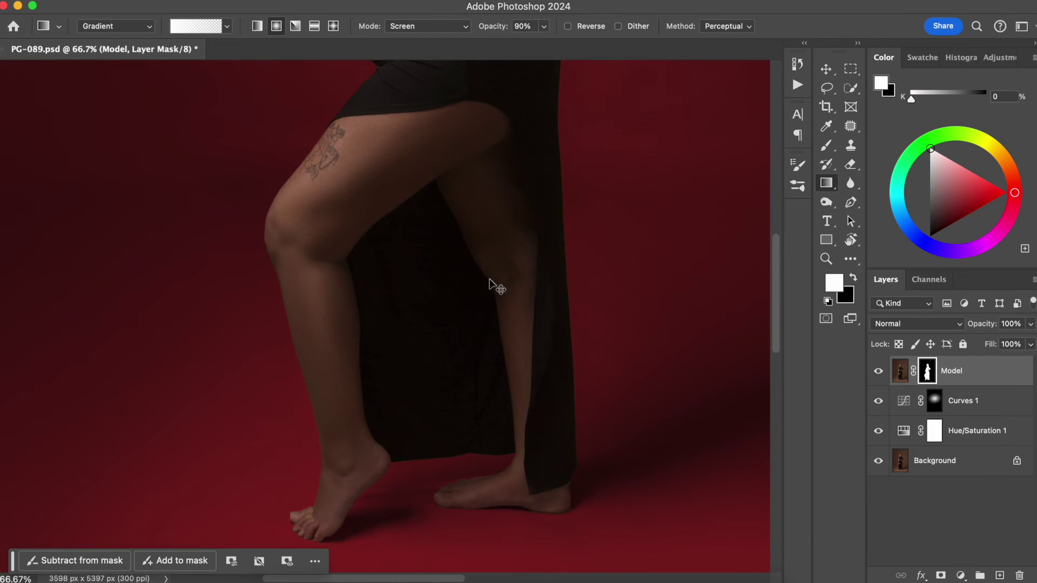
{"action": "key", "text": "super+equal"}
{"action": "key", "text": "super+equal"}
{"action": "left_click_drag", "start_coordinate": [409, 441], "coordinate": [562, 237]}
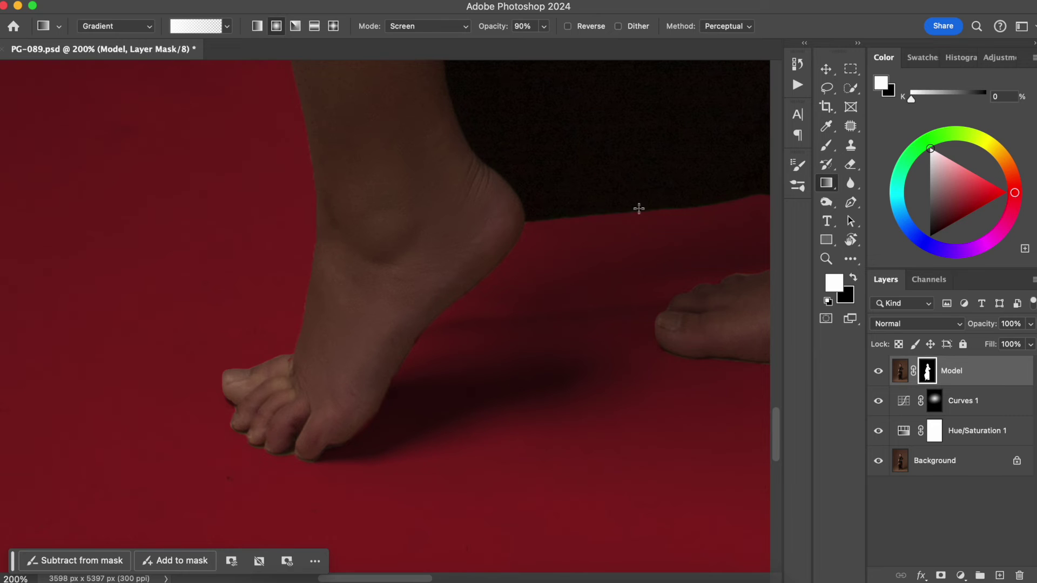
{"action": "key", "text": "super+equal"}
{"action": "left_click_drag", "start_coordinate": [281, 435], "coordinate": [426, 350]}
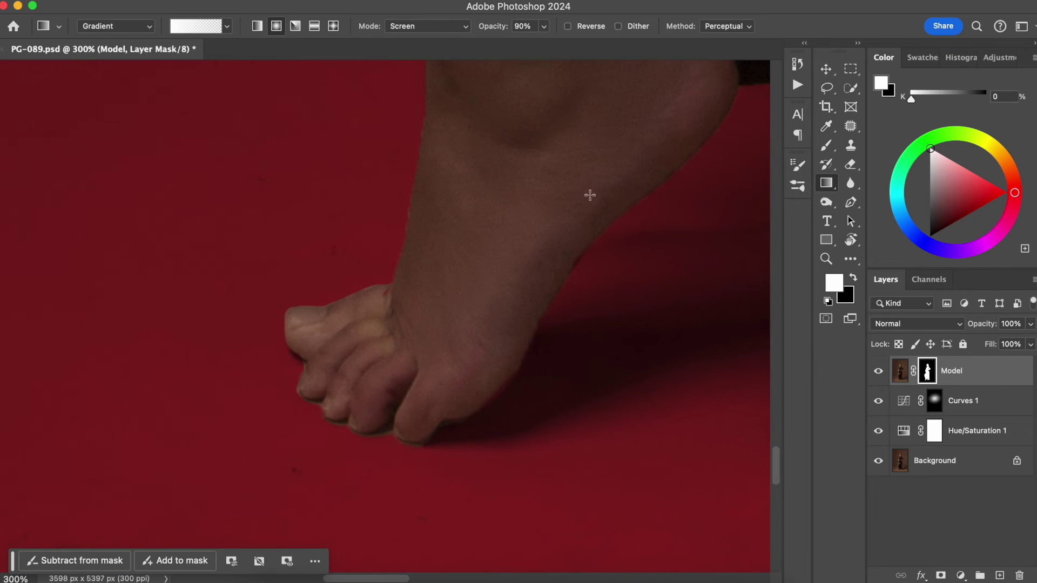
Set a Soft Round brush to 31 px and 30% hardness, and paint white on the mask where the toes meet the foot
{"action": "left_click", "coordinate": [827, 147]}
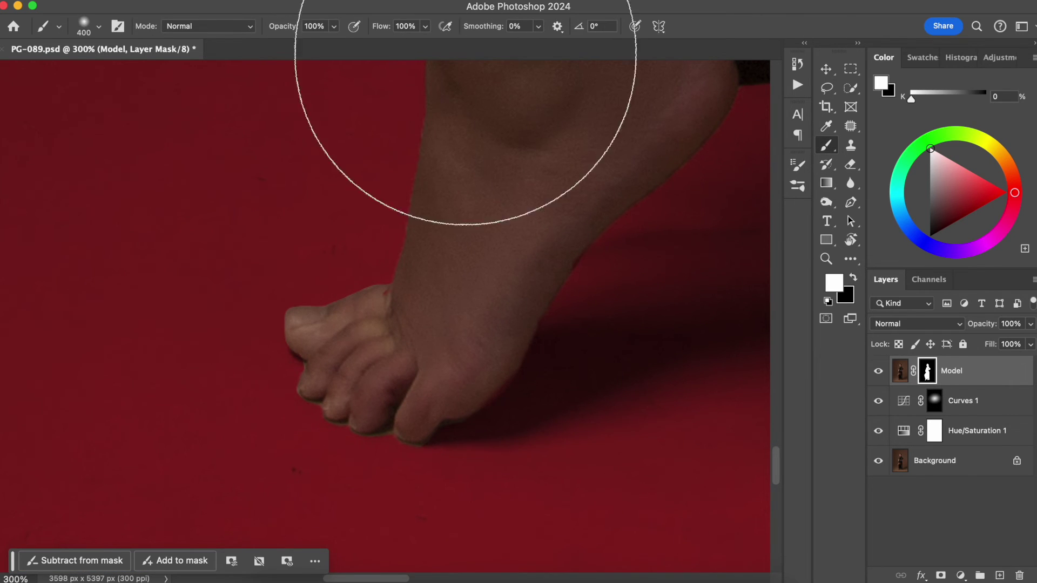
{"action": "left_click", "coordinate": [98, 26]}
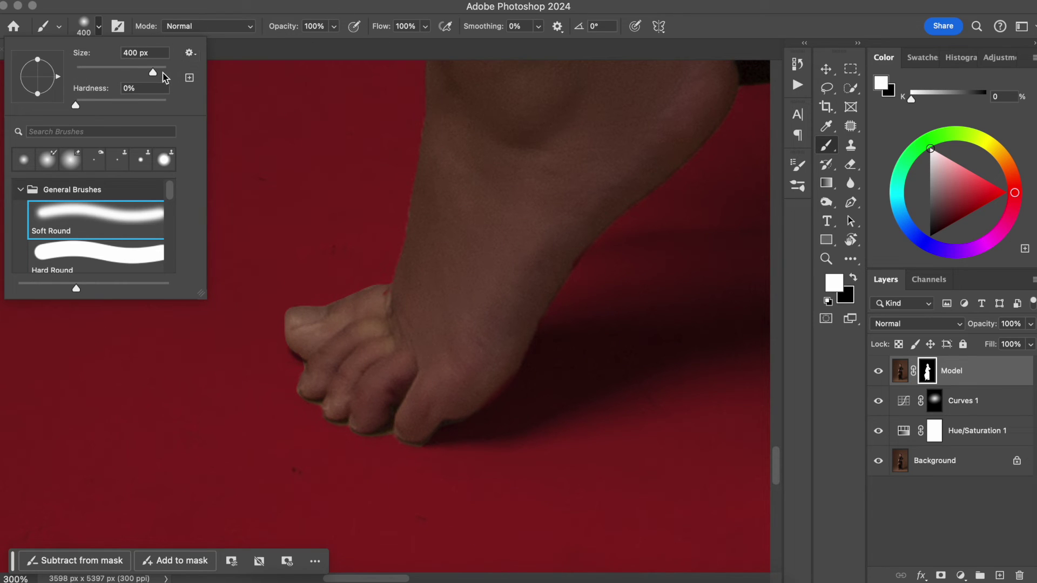
{"action": "left_click_drag", "start_coordinate": [152, 72], "coordinate": [91, 76]}
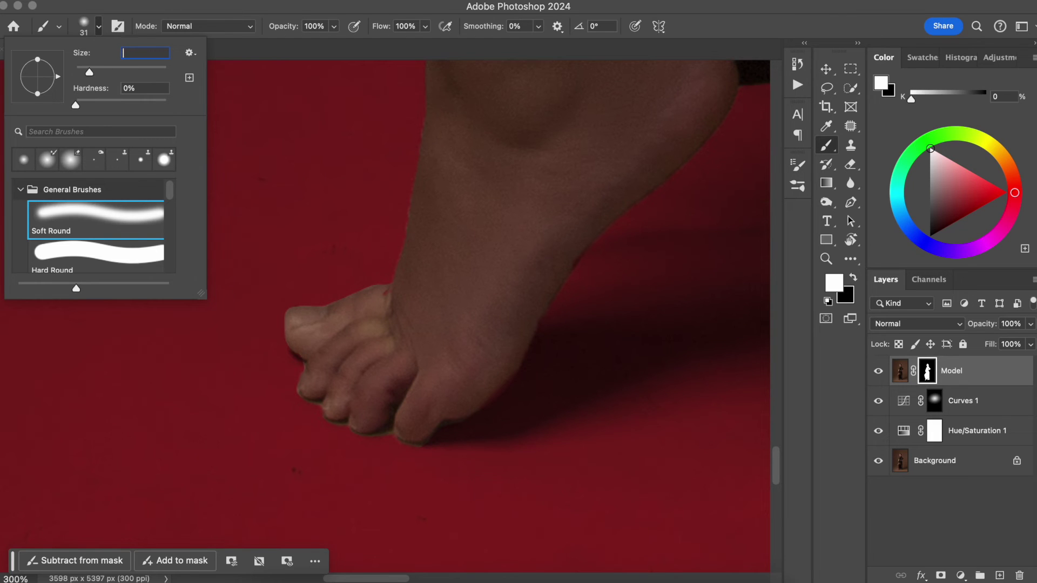
{"action": "key", "text": "Return"}
{"action": "left_click", "coordinate": [501, 240]}
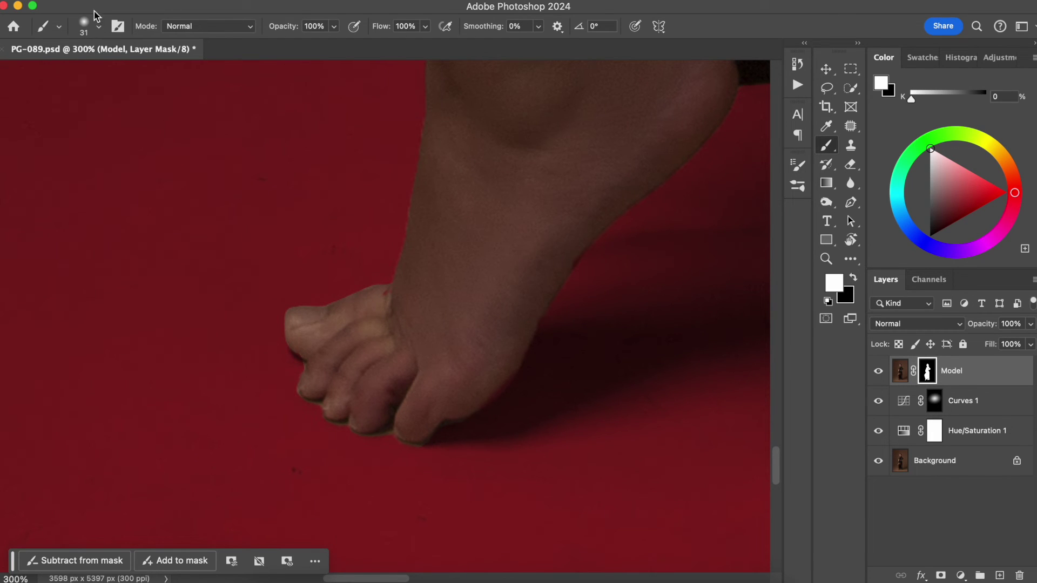
{"action": "left_click_drag", "start_coordinate": [389, 301], "coordinate": [387, 301]}
{"action": "left_click", "coordinate": [98, 27]}
{"action": "left_click_drag", "start_coordinate": [77, 106], "coordinate": [103, 111]}
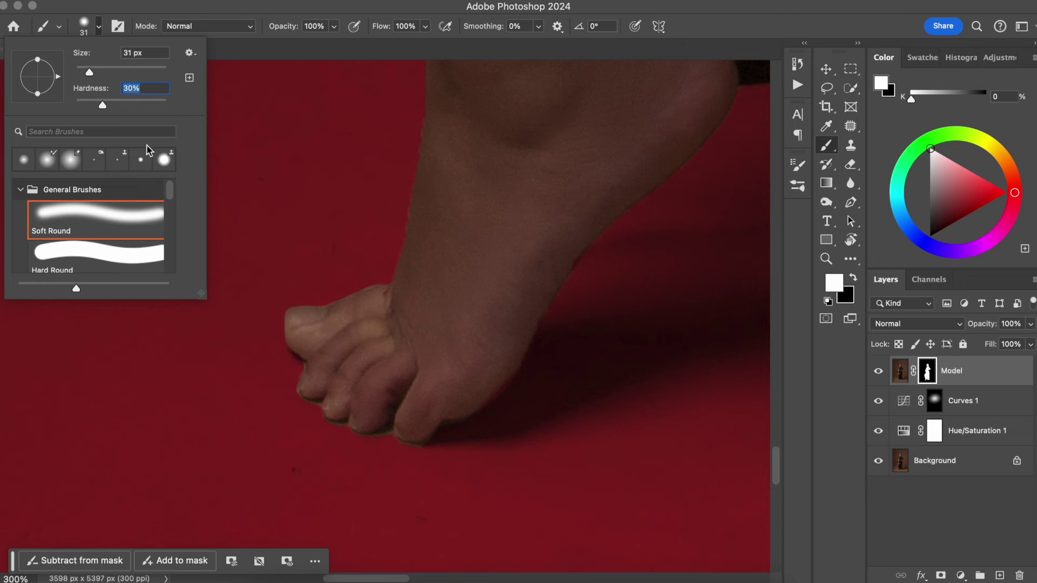
{"action": "left_click", "coordinate": [391, 296]}
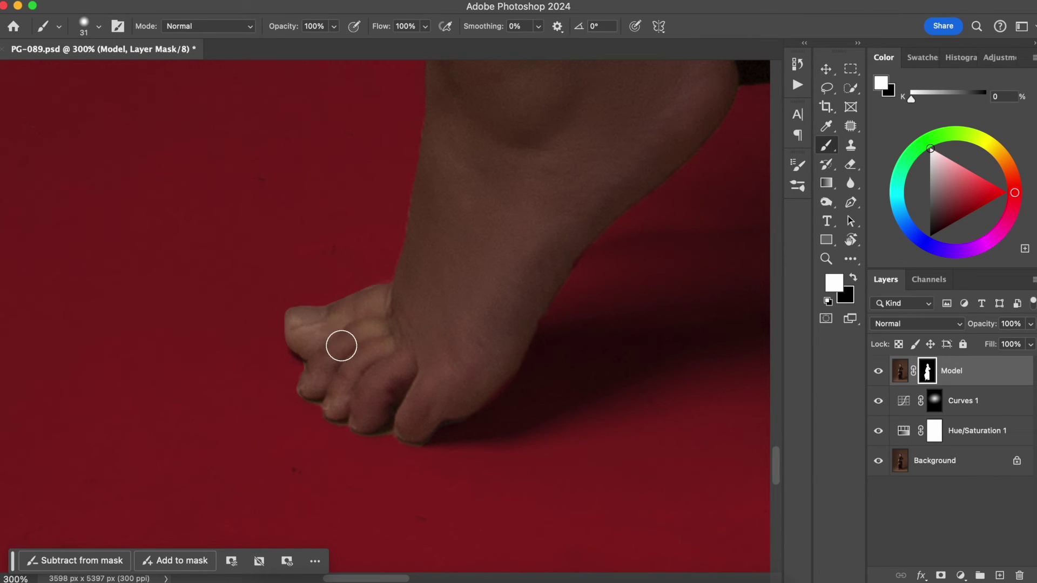
Shrink the brush to 8 px and paint black on the mask along the outer edge of the front foot's toes
{"action": "scroll", "coordinate": [459, 296], "scroll_direction": "up", "scroll_amount": 3}
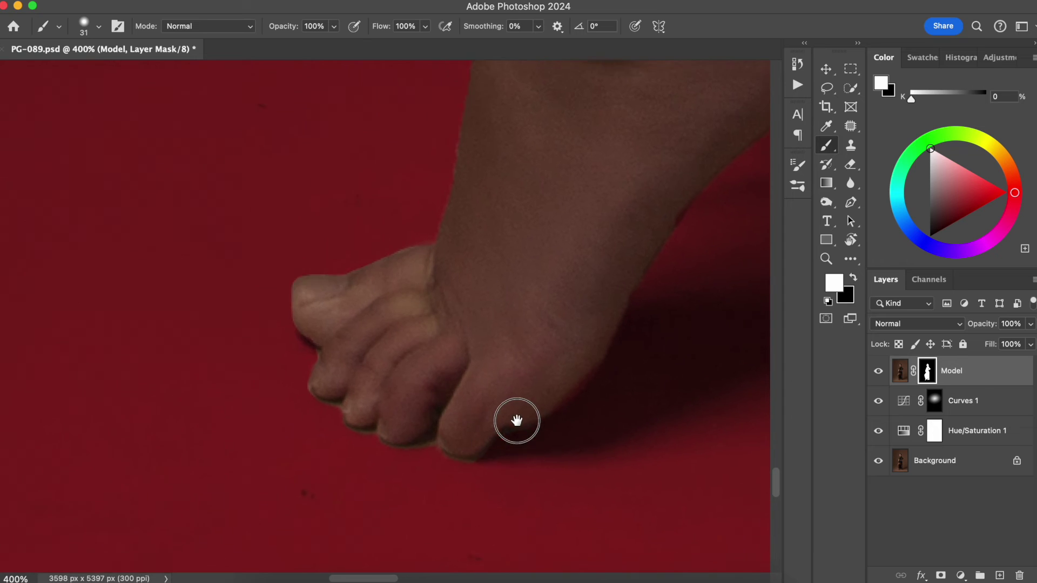
{"action": "key", "text": "bracketleft"}
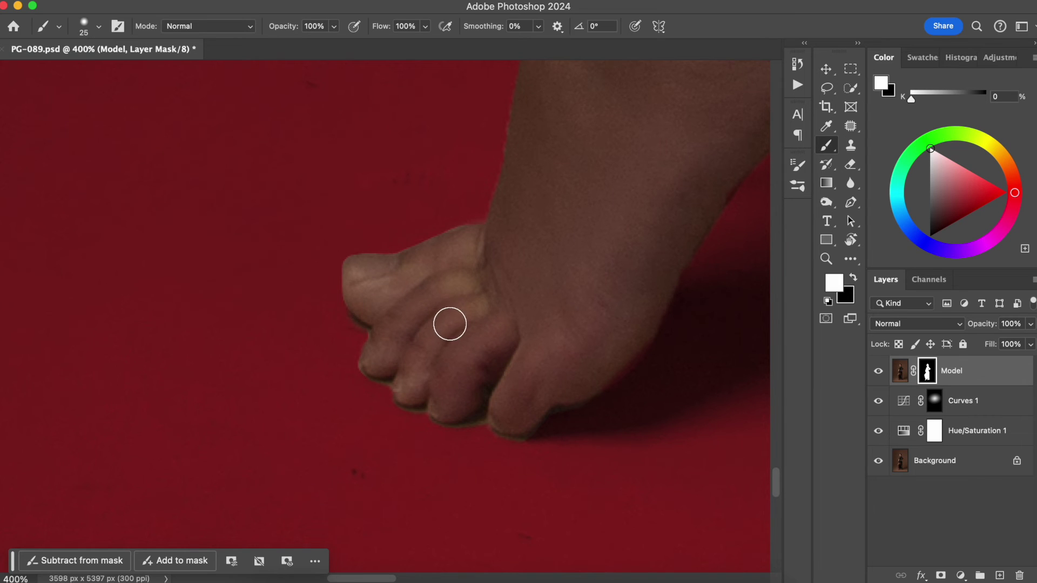
{"action": "key", "text": "x"}
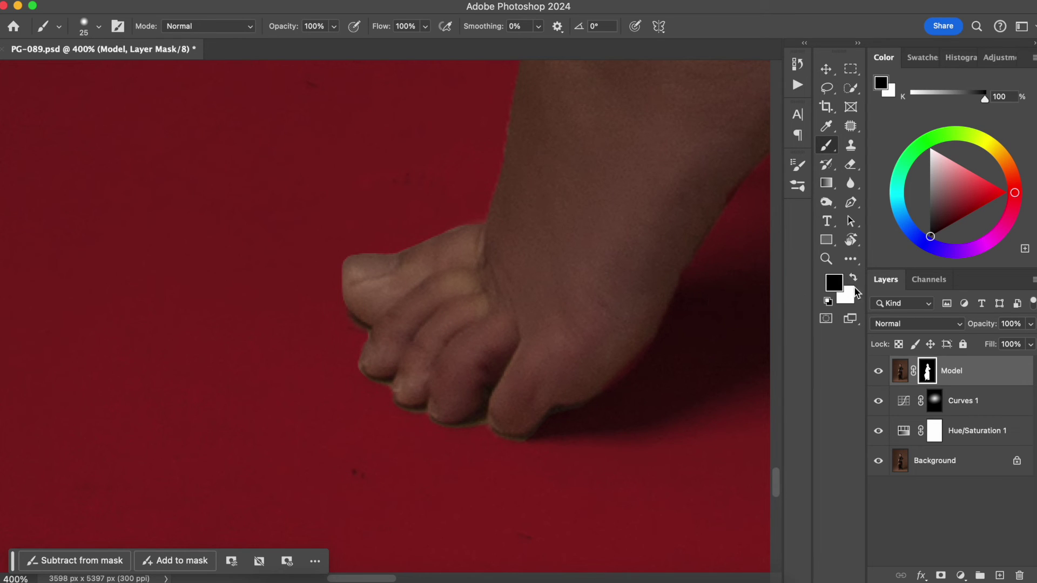
{"action": "key", "text": "bracketleft"}
{"action": "key", "text": "bracketleft"}
{"action": "key", "text": "super+equal"}
{"action": "key", "text": "super+equal"}
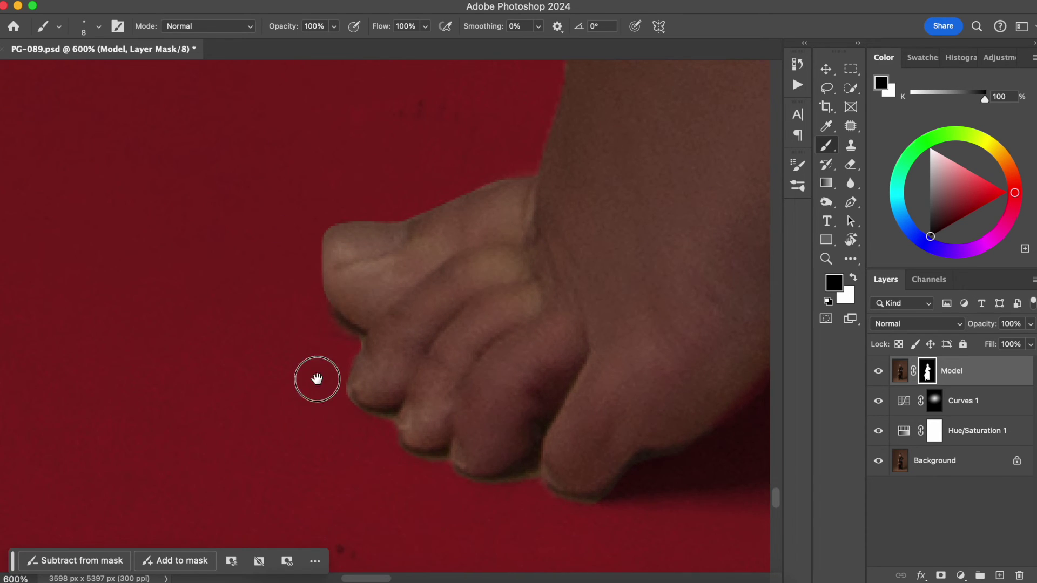
{"action": "left_click_drag", "start_coordinate": [319, 378], "coordinate": [232, 311]}
{"action": "mouse_move", "coordinate": [251, 263]}
{"action": "left_mouse_down"}
{"action": "mouse_move", "coordinate": [264, 343]}
{"action": "mouse_move", "coordinate": [261, 333]}
{"action": "mouse_move", "coordinate": [280, 356]}
{"action": "mouse_move", "coordinate": [302, 376]}
{"action": "left_mouse_up"}
Touch up the mask between the front foot's toes in white and paint black along the underside of the toes
{"action": "key", "text": "x"}
{"action": "mouse_move", "coordinate": [280, 329]}
{"action": "left_mouse_down"}
{"action": "mouse_move", "coordinate": [287, 342]}
{"action": "mouse_move", "coordinate": [277, 326]}
{"action": "mouse_move", "coordinate": [326, 339]}
{"action": "left_mouse_up"}
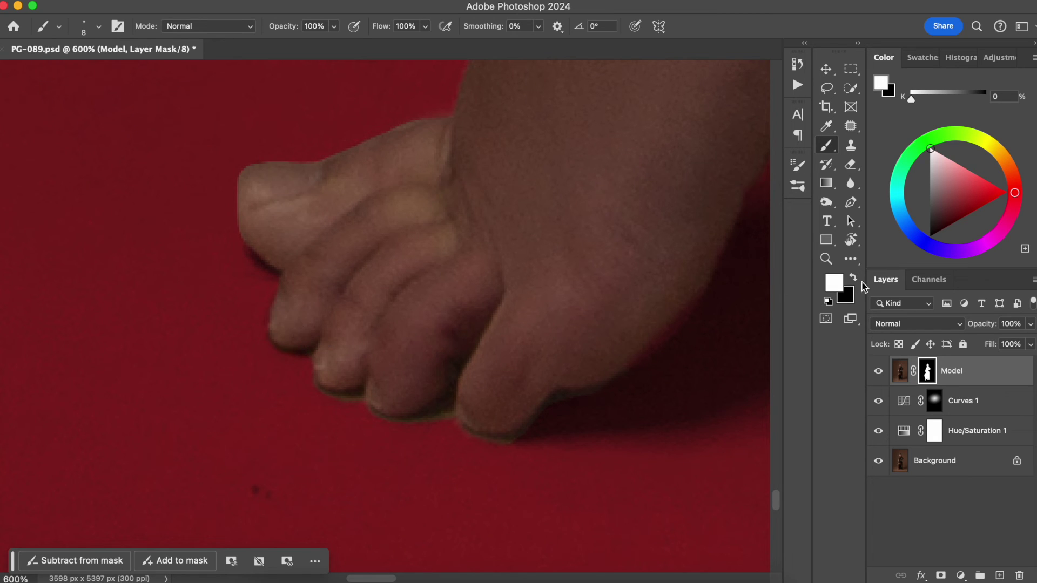
{"action": "key", "text": "x"}
{"action": "left_click_drag", "start_coordinate": [309, 378], "coordinate": [319, 393]}
{"action": "mouse_move", "coordinate": [304, 375]}
{"action": "left_mouse_down"}
{"action": "mouse_move", "coordinate": [345, 406]}
{"action": "mouse_move", "coordinate": [356, 400]}
{"action": "mouse_move", "coordinate": [335, 405]}
{"action": "mouse_move", "coordinate": [388, 425]}
{"action": "mouse_move", "coordinate": [370, 421]}
{"action": "mouse_move", "coordinate": [439, 419]}
{"action": "mouse_move", "coordinate": [451, 431]}
{"action": "left_mouse_up"}
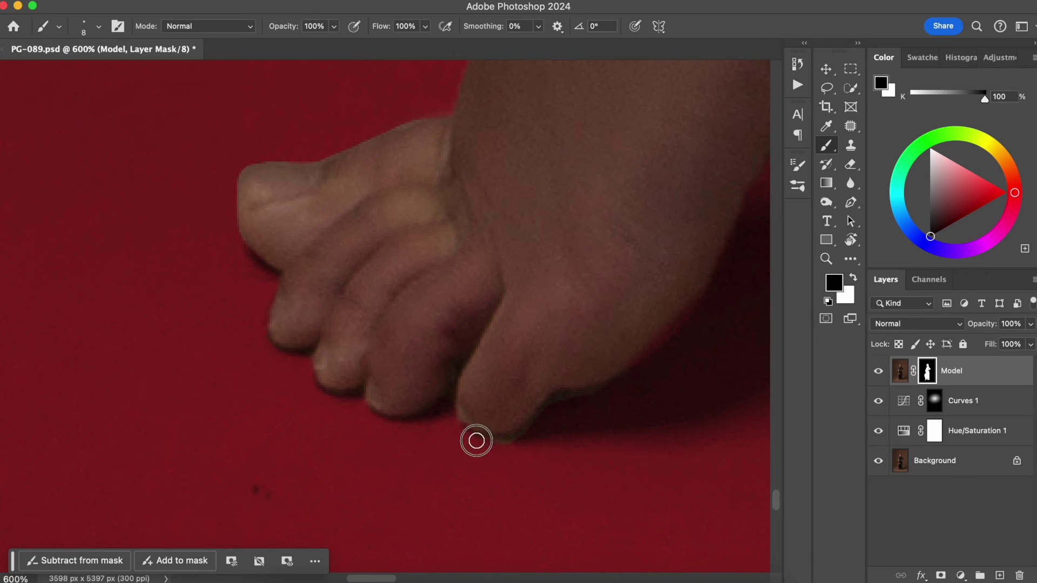
Refine the mask around the front foot's last toe and the ball of the foot, alternating black and white
{"action": "key", "text": "x"}
{"action": "key", "text": "v"}
{"action": "scroll", "coordinate": [514, 274], "scroll_direction": "right", "scroll_amount": 5}
{"action": "key", "text": "b"}
{"action": "key", "text": "x"}
{"action": "key", "text": "x"}
{"action": "left_click_drag", "start_coordinate": [432, 382], "coordinate": [501, 328]}
{"action": "mouse_move", "coordinate": [541, 251]}
{"action": "left_mouse_down"}
{"action": "mouse_move", "coordinate": [325, 424]}
{"action": "mouse_move", "coordinate": [81, 413]}
{"action": "left_mouse_up"}
Clean up the mask edge along the toes and sole of the flat foot with the 8 px brush
{"action": "key", "text": "x"}
{"action": "left_click_drag", "start_coordinate": [432, 252], "coordinate": [463, 253]}
{"action": "left_click_drag", "start_coordinate": [354, 274], "coordinate": [334, 287]}
{"action": "key", "text": "x"}
{"action": "key", "text": "x"}
{"action": "left_click_drag", "start_coordinate": [275, 317], "coordinate": [202, 129]}
{"action": "scroll", "coordinate": [394, 333], "scroll_direction": "right", "scroll_amount": 10}
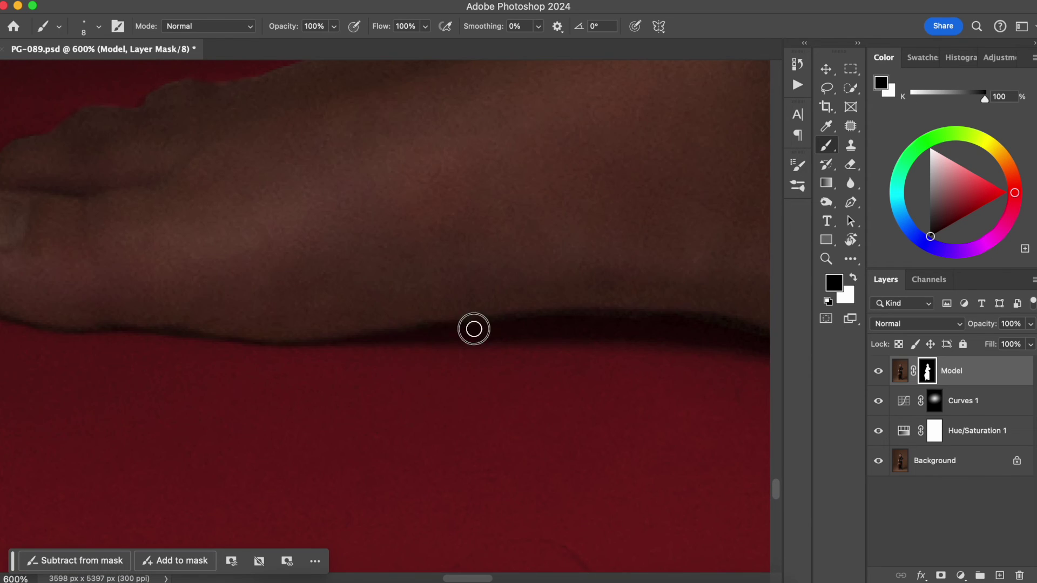
{"action": "left_click_drag", "start_coordinate": [598, 246], "coordinate": [513, 322]}
{"action": "mouse_move", "coordinate": [574, 304]}
{"action": "left_mouse_down"}
{"action": "mouse_move", "coordinate": [600, 264]}
{"action": "mouse_move", "coordinate": [540, 320]}
{"action": "mouse_move", "coordinate": [546, 405]}
{"action": "left_mouse_up"}
Examine the mask edge around the head and the hair falling behind the shoulder
{"action": "key", "text": "x"}
{"action": "key", "text": "super+minus"}
{"action": "key", "text": "super+minus"}
{"action": "key", "text": "super+minus"}
{"action": "left_click_drag", "start_coordinate": [562, 178], "coordinate": [591, 291]}
{"action": "key", "text": "super+minus"}
{"action": "key", "text": "super+minus"}
{"action": "left_click_drag", "start_coordinate": [432, 95], "coordinate": [383, 335]}
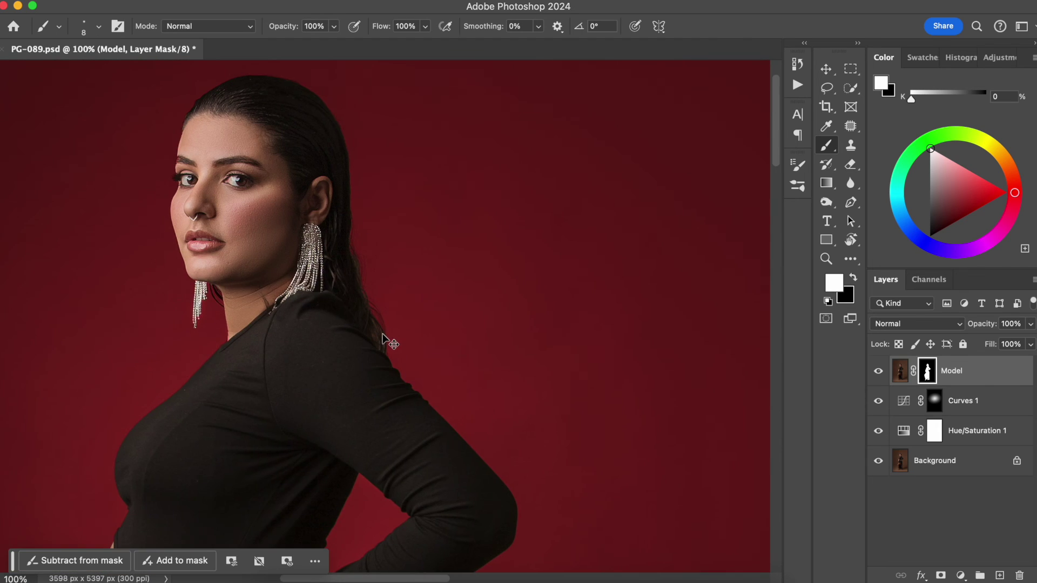
{"action": "key", "text": "super+plus"}
{"action": "key", "text": "super+plus"}
{"action": "key", "text": "super+minus"}
{"action": "mouse_move", "coordinate": [292, 310]}
{"action": "left_mouse_down"}
{"action": "mouse_move", "coordinate": [597, 343]}
{"action": "mouse_move", "coordinate": [303, 301]}
{"action": "left_mouse_up"}
{"action": "key", "text": "super+plus"}
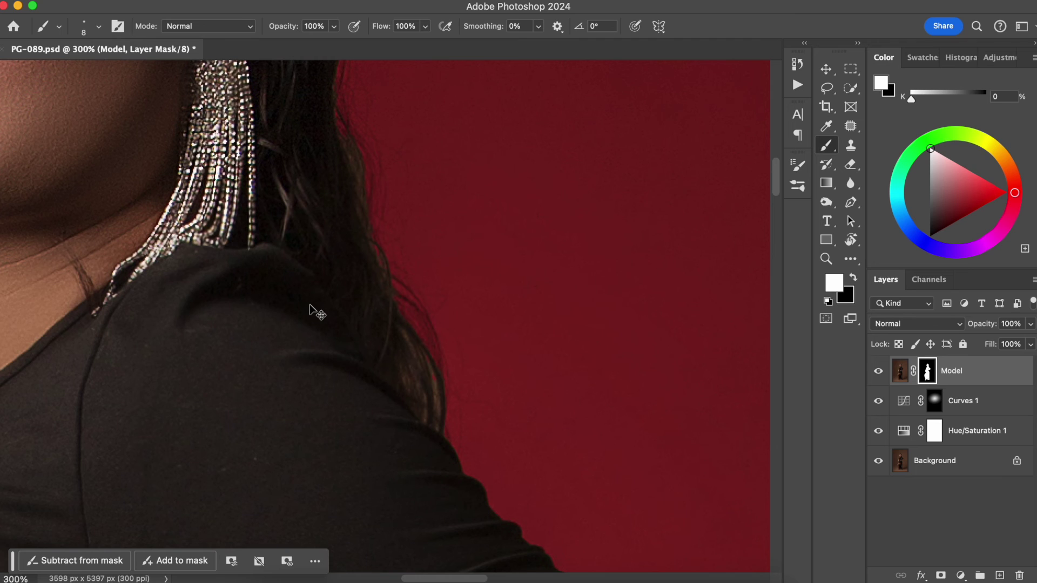
{"action": "key", "text": "super+plus"}
{"action": "left_click_drag", "start_coordinate": [363, 357], "coordinate": [325, 461]}
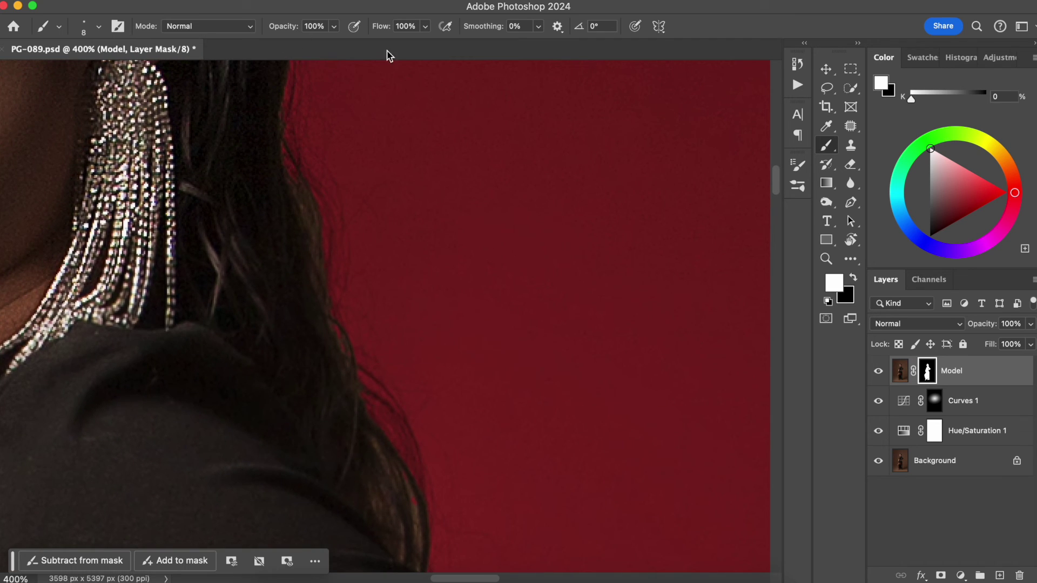
Set the brush to 17% opacity, 40% flow, 20 px size and 50% hardness for the hair edge
{"action": "left_click_drag", "start_coordinate": [288, 30], "coordinate": [274, 26]}
{"action": "left_click_drag", "start_coordinate": [380, 27], "coordinate": [367, 30]}
{"action": "left_click_drag", "start_coordinate": [421, 405], "coordinate": [407, 326]}
{"action": "key", "text": "bracketright"}
{"action": "left_click", "coordinate": [88, 37]}
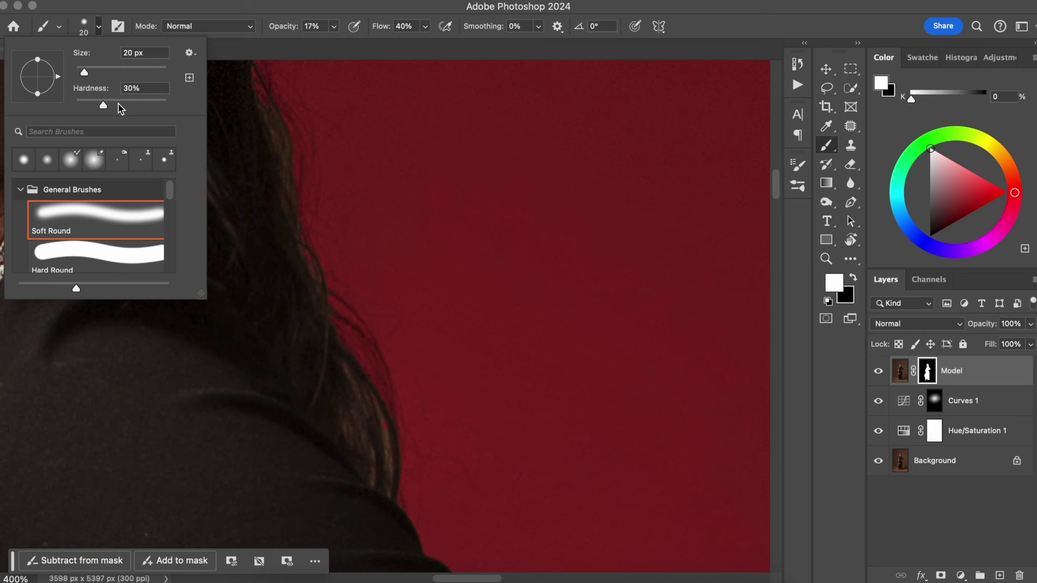
{"action": "left_click_drag", "start_coordinate": [103, 104], "coordinate": [122, 105]}
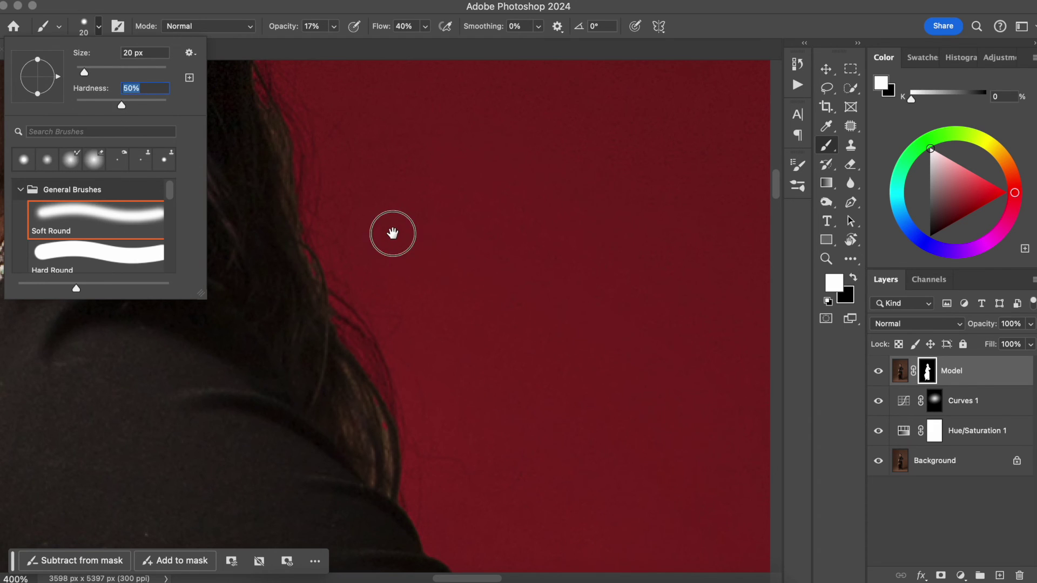
{"action": "left_click", "coordinate": [392, 233]}
{"action": "mouse_move", "coordinate": [332, 157]}
{"action": "left_mouse_down"}
{"action": "mouse_move", "coordinate": [352, 202]}
{"action": "mouse_move", "coordinate": [343, 186]}
{"action": "left_mouse_up"}
Blend the hair's back edge beside the earring by building up light black strokes on the mask
{"action": "left_click_drag", "start_coordinate": [271, 103], "coordinate": [298, 181]}
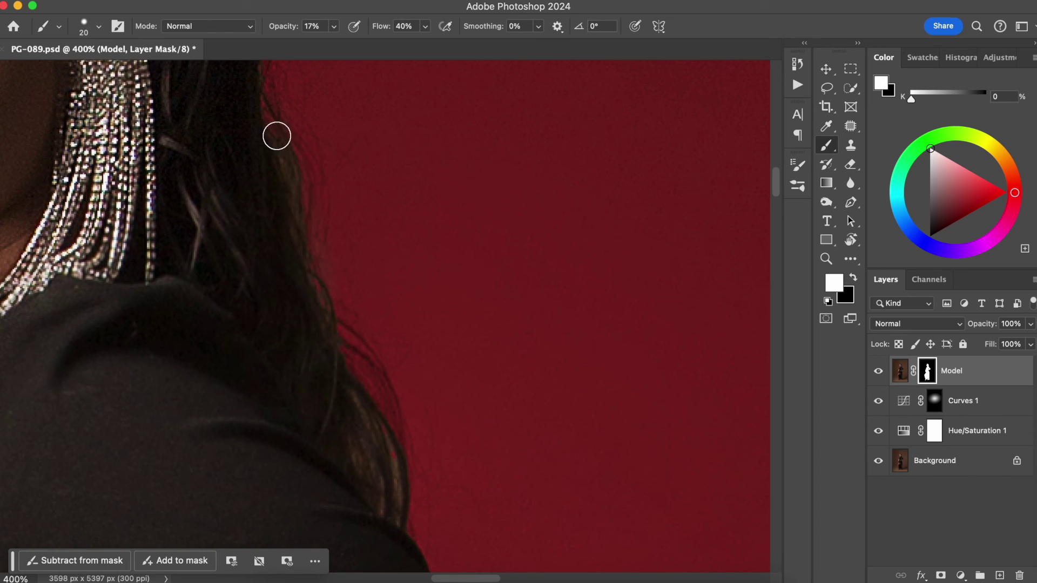
{"action": "left_click", "coordinate": [854, 279]}
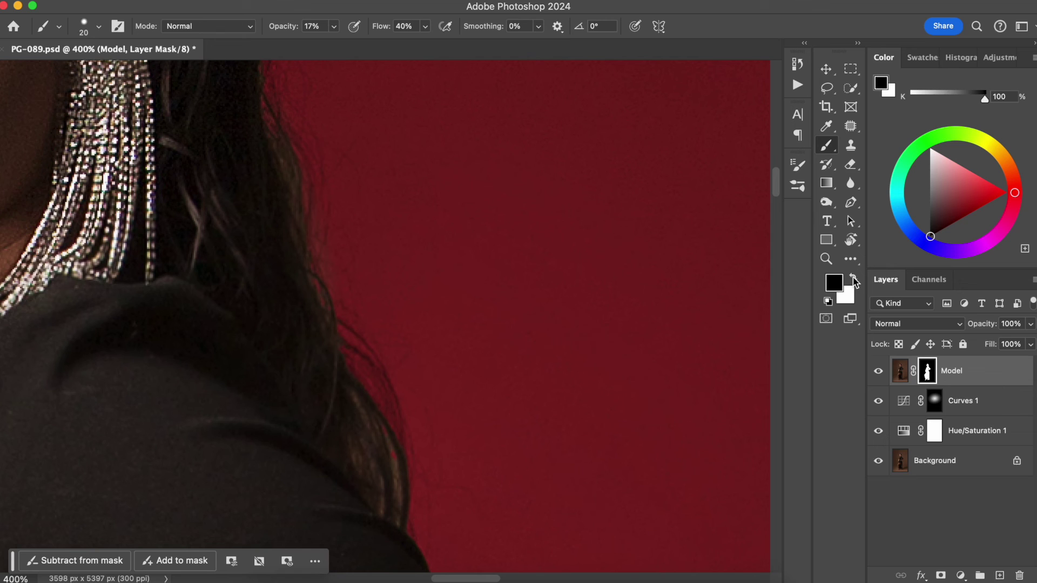
{"action": "left_click_drag", "start_coordinate": [274, 116], "coordinate": [312, 297]}
{"action": "left_click_drag", "start_coordinate": [273, 110], "coordinate": [301, 187]}
{"action": "left_click_drag", "start_coordinate": [274, 102], "coordinate": [320, 278]}
{"action": "left_click_drag", "start_coordinate": [276, 119], "coordinate": [323, 291]}
{"action": "left_click_drag", "start_coordinate": [290, 167], "coordinate": [324, 291]}
{"action": "left_click_drag", "start_coordinate": [278, 103], "coordinate": [336, 298]}
{"action": "left_click_drag", "start_coordinate": [300, 219], "coordinate": [356, 373]}
{"action": "left_click_drag", "start_coordinate": [320, 292], "coordinate": [349, 372]}
Paint black on the mask around the hair ends above the shoulder, shrinking the brush to 8–9 px for the fine strands
{"action": "left_click_drag", "start_coordinate": [411, 360], "coordinate": [371, 285]}
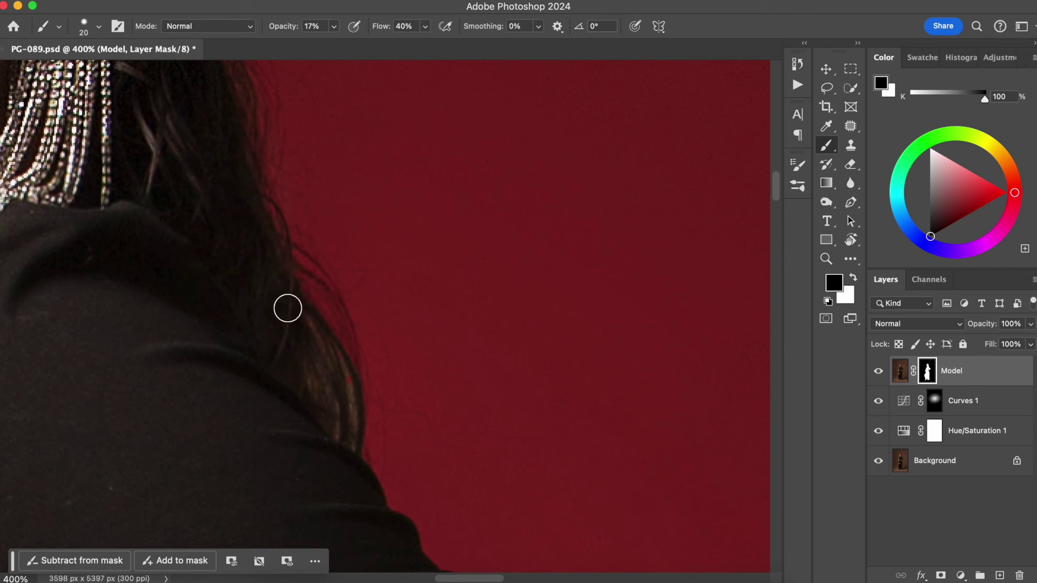
{"action": "mouse_move", "coordinate": [311, 329]}
{"action": "left_mouse_down"}
{"action": "mouse_move", "coordinate": [331, 439]}
{"action": "mouse_move", "coordinate": [356, 453]}
{"action": "left_mouse_up"}
{"action": "left_click_drag", "start_coordinate": [336, 353], "coordinate": [357, 431]}
{"action": "left_click_drag", "start_coordinate": [347, 376], "coordinate": [358, 436]}
{"action": "key", "text": "bracketleft"}
{"action": "key", "text": "bracketleft"}
{"action": "key", "text": "bracketleft"}
{"action": "mouse_move", "coordinate": [337, 350]}
{"action": "left_mouse_down"}
{"action": "mouse_move", "coordinate": [357, 418]}
{"action": "mouse_move", "coordinate": [350, 437]}
{"action": "left_mouse_up"}
{"action": "left_click_drag", "start_coordinate": [349, 390], "coordinate": [354, 428]}
{"action": "left_click_drag", "start_coordinate": [339, 342], "coordinate": [357, 434]}
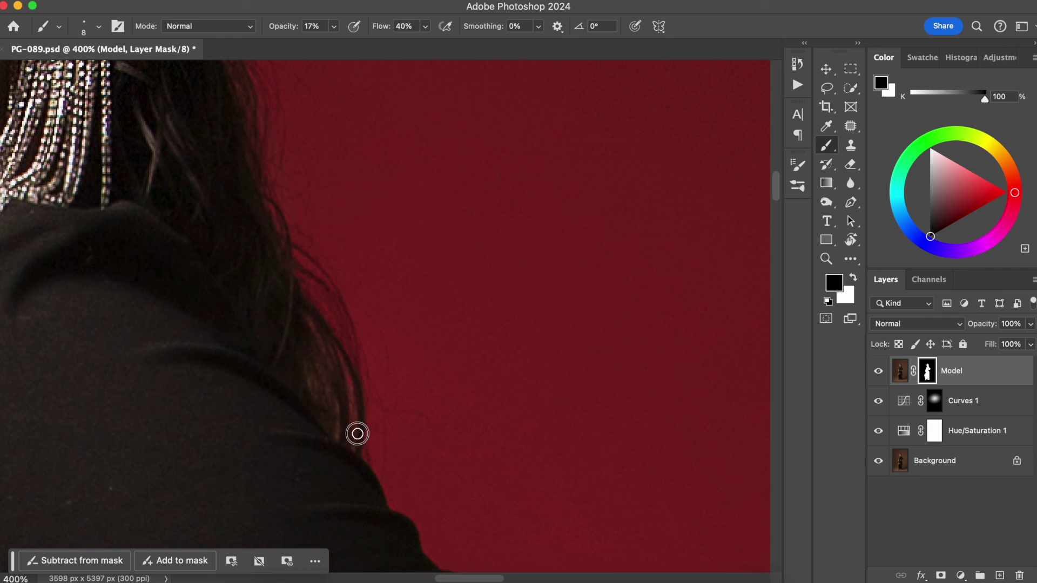
{"action": "key", "text": "bracketleft"}
{"action": "left_click_drag", "start_coordinate": [341, 405], "coordinate": [352, 449]}
Paint soft black strokes on the mask along the back edge of the hair below the ear
{"action": "left_click_drag", "start_coordinate": [335, 229], "coordinate": [363, 417]}
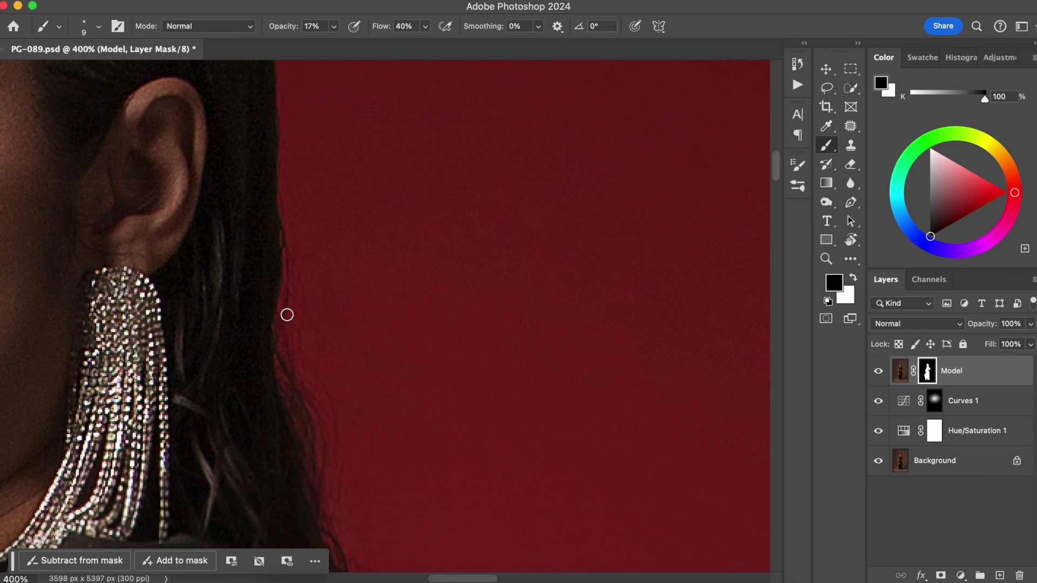
{"action": "mouse_move", "coordinate": [342, 370]}
{"action": "left_mouse_down"}
{"action": "mouse_move", "coordinate": [352, 326]}
{"action": "mouse_move", "coordinate": [314, 410]}
{"action": "left_mouse_up"}
{"action": "left_click_drag", "start_coordinate": [285, 357], "coordinate": [315, 442]}
{"action": "left_click_drag", "start_coordinate": [307, 380], "coordinate": [325, 413]}
Switch to white at 100% opacity and 96% flow, and paint the mask along the forehead's edge
{"action": "left_click_drag", "start_coordinate": [330, 223], "coordinate": [381, 426]}
{"action": "left_click_drag", "start_coordinate": [369, 354], "coordinate": [368, 287]}
{"action": "left_click_drag", "start_coordinate": [352, 385], "coordinate": [351, 365]}
{"action": "left_click_drag", "start_coordinate": [386, 320], "coordinate": [387, 334]}
{"action": "mouse_move", "coordinate": [417, 313]}
{"action": "left_mouse_down"}
{"action": "mouse_move", "coordinate": [509, 308]}
{"action": "mouse_move", "coordinate": [560, 264]}
{"action": "mouse_move", "coordinate": [611, 388]}
{"action": "left_mouse_up"}
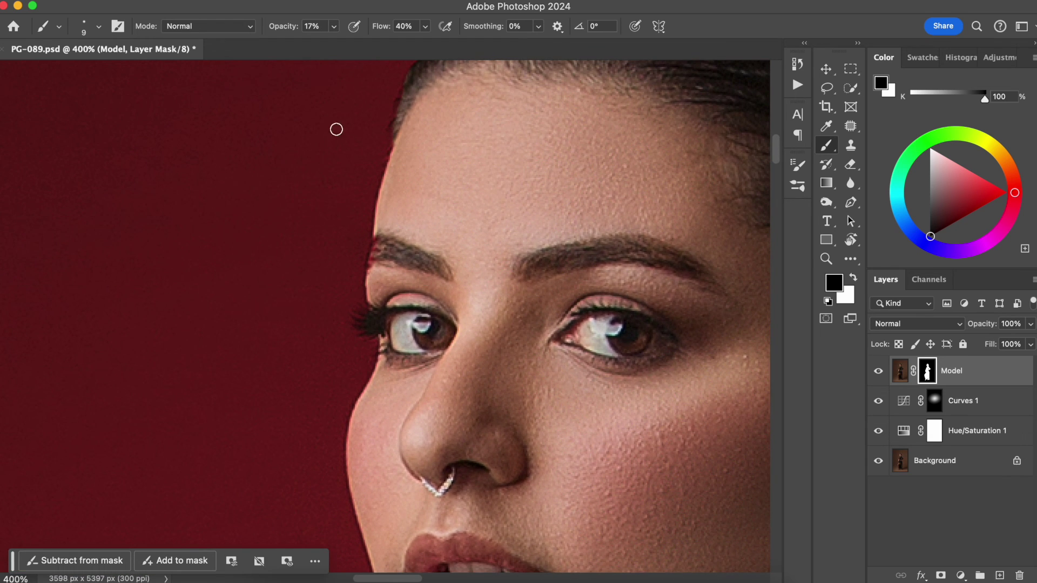
{"action": "key", "text": "x"}
{"action": "left_click_drag", "start_coordinate": [280, 26], "coordinate": [363, 30]}
{"action": "left_click", "coordinate": [404, 25]}
{"action": "type", "text": "96"}
{"action": "mouse_move", "coordinate": [387, 232]}
{"action": "left_mouse_down"}
{"action": "mouse_move", "coordinate": [377, 232]}
{"action": "mouse_move", "coordinate": [368, 308]}
{"action": "left_mouse_up"}
{"action": "key", "text": "super+z"}
{"action": "mouse_move", "coordinate": [382, 226]}
{"action": "left_mouse_down"}
{"action": "mouse_move", "coordinate": [372, 300]}
{"action": "mouse_move", "coordinate": [400, 140]}
{"action": "left_mouse_up"}
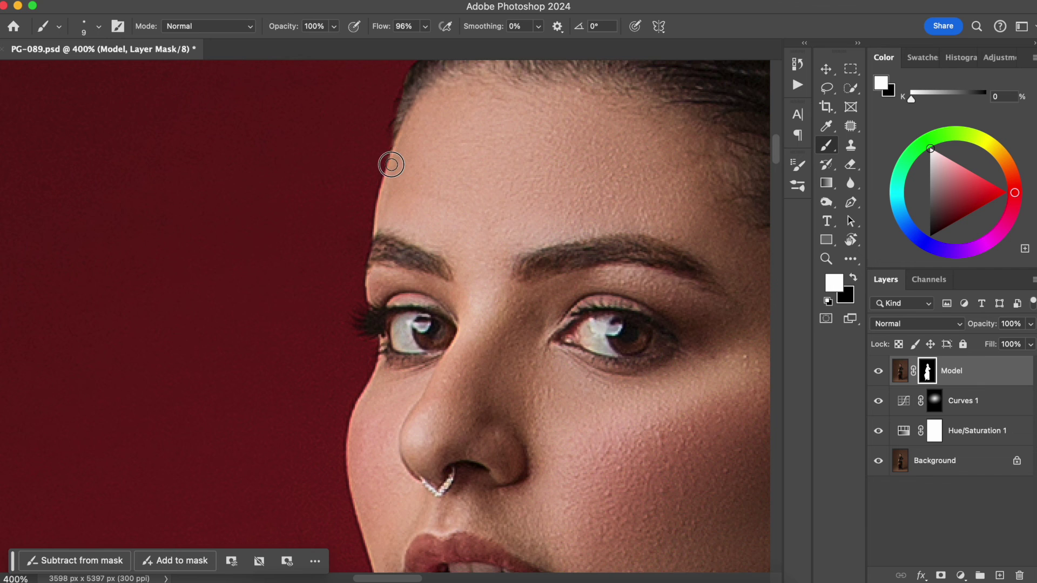
Set a 6 px black brush and paint out the backdrop between the far earring and the neck on the mask
{"action": "scroll", "coordinate": [390, 159], "scroll_direction": "down", "scroll_amount": 10}
{"action": "key", "text": "x"}
{"action": "key", "text": "x"}
{"action": "mouse_move", "coordinate": [373, 394]}
{"action": "left_mouse_down"}
{"action": "mouse_move", "coordinate": [355, 407]}
{"action": "mouse_move", "coordinate": [340, 325]}
{"action": "left_mouse_up"}
{"action": "scroll", "coordinate": [373, 306], "scroll_direction": "up", "scroll_amount": 2}
{"action": "key", "text": "x"}
{"action": "key", "text": "bracketleft"}
{"action": "key", "text": "bracketleft"}
{"action": "key", "text": "bracketleft"}
{"action": "key", "text": "bracketleft"}
{"action": "left_click_drag", "start_coordinate": [419, 318], "coordinate": [430, 337]}
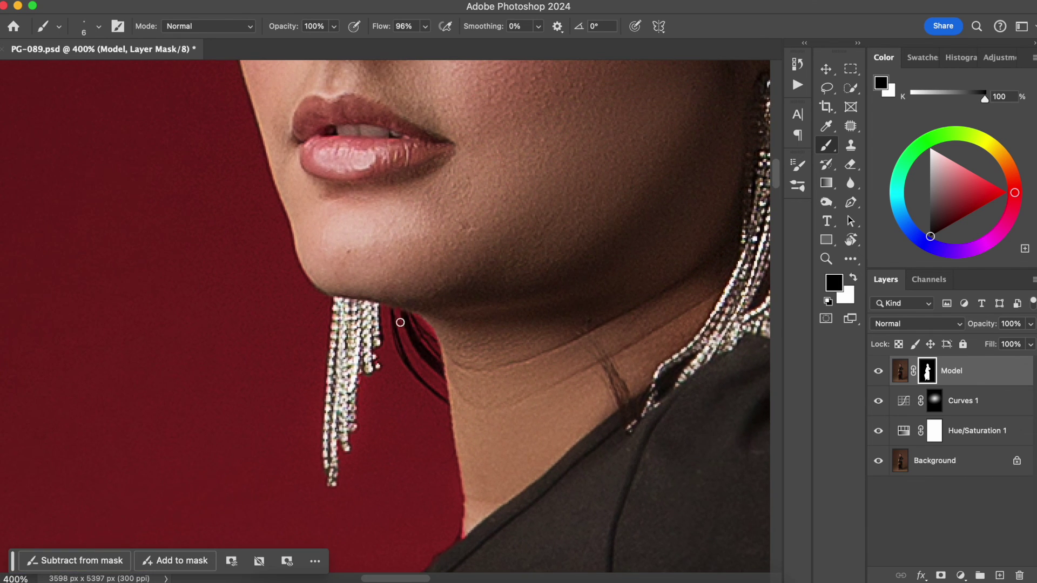
Paint white on the mask along the outer edge of the bare belly
{"action": "left_click_drag", "start_coordinate": [470, 499], "coordinate": [329, 279]}
{"action": "key", "text": "x"}
{"action": "key", "text": "bracketright"}
{"action": "left_click_drag", "start_coordinate": [239, 486], "coordinate": [448, 135]}
{"action": "scroll", "coordinate": [238, 468], "scroll_direction": "down", "scroll_amount": 10}
{"action": "scroll", "coordinate": [238, 467], "scroll_direction": "left", "scroll_amount": 5}
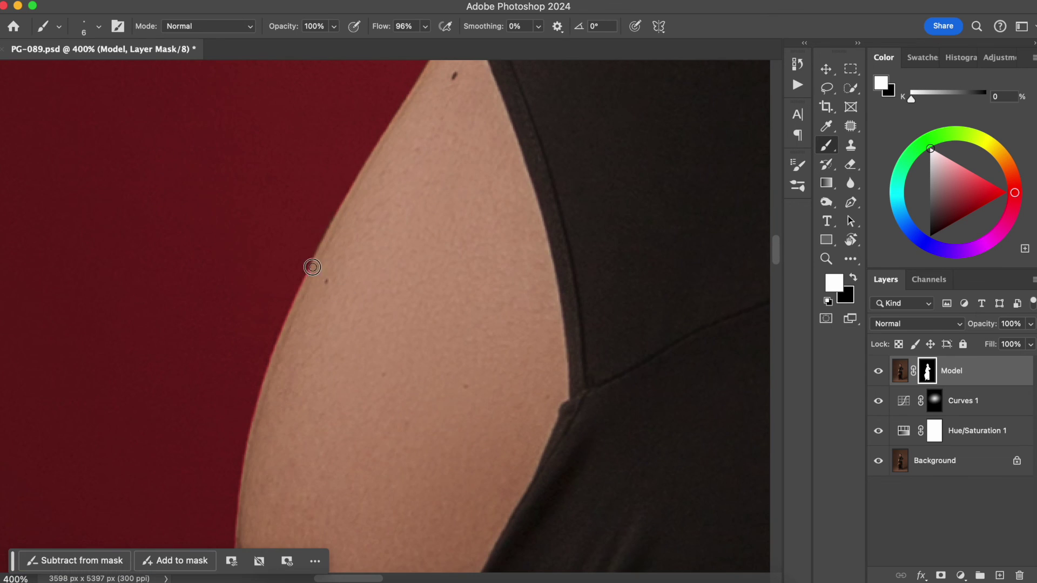
{"action": "scroll", "coordinate": [307, 266], "scroll_direction": "down", "scroll_amount": 5}
{"action": "scroll", "coordinate": [308, 266], "scroll_direction": "left", "scroll_amount": 2}
{"action": "left_click_drag", "start_coordinate": [298, 394], "coordinate": [294, 197]}
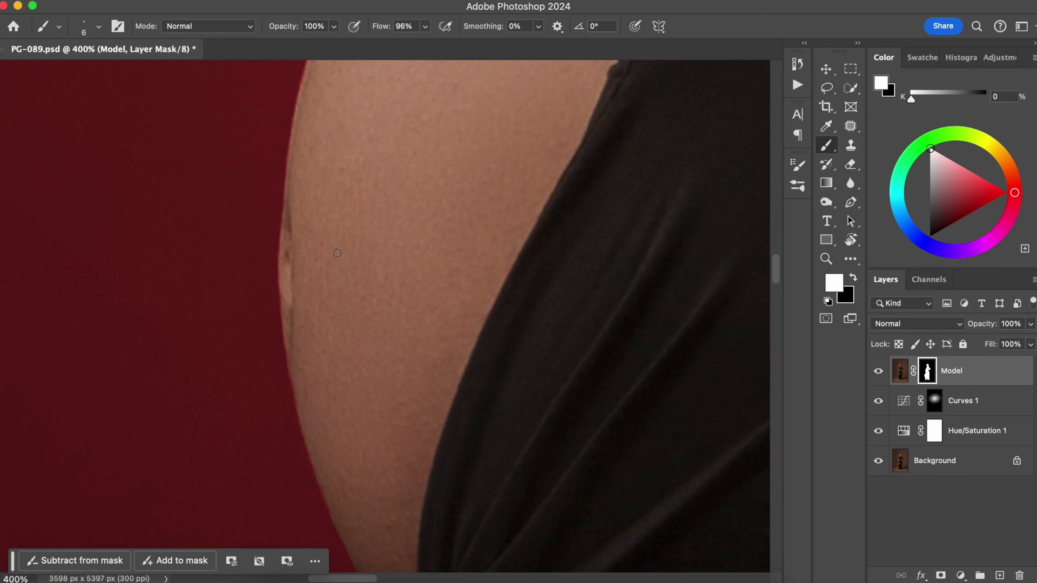
Touch up the mask at the small notch in the dress fold below the belly, and set a 3 px black brush
{"action": "key", "text": "x"}
{"action": "key", "text": "x"}
{"action": "mouse_move", "coordinate": [283, 269]}
{"action": "left_mouse_down"}
{"action": "mouse_move", "coordinate": [286, 319]}
{"action": "mouse_move", "coordinate": [296, 268]}
{"action": "left_mouse_up"}
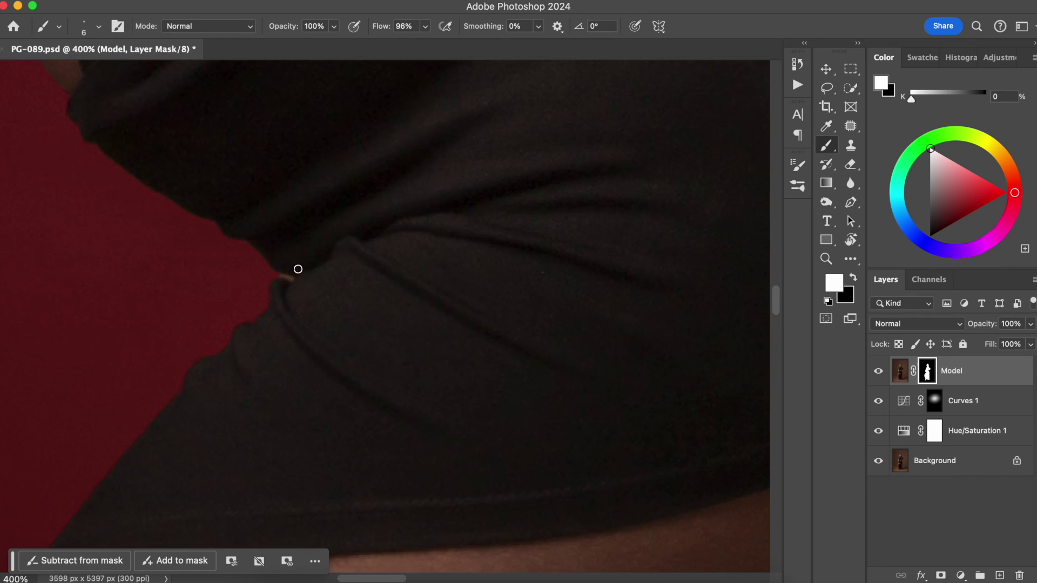
{"action": "key", "text": "bracketleft"}
{"action": "key", "text": "bracketleft"}
{"action": "key", "text": "bracketleft"}
{"action": "key", "text": "x"}
Compare the whole edited image with the original by hiding and showing every layer above the Background
{"action": "key", "text": "super+0"}
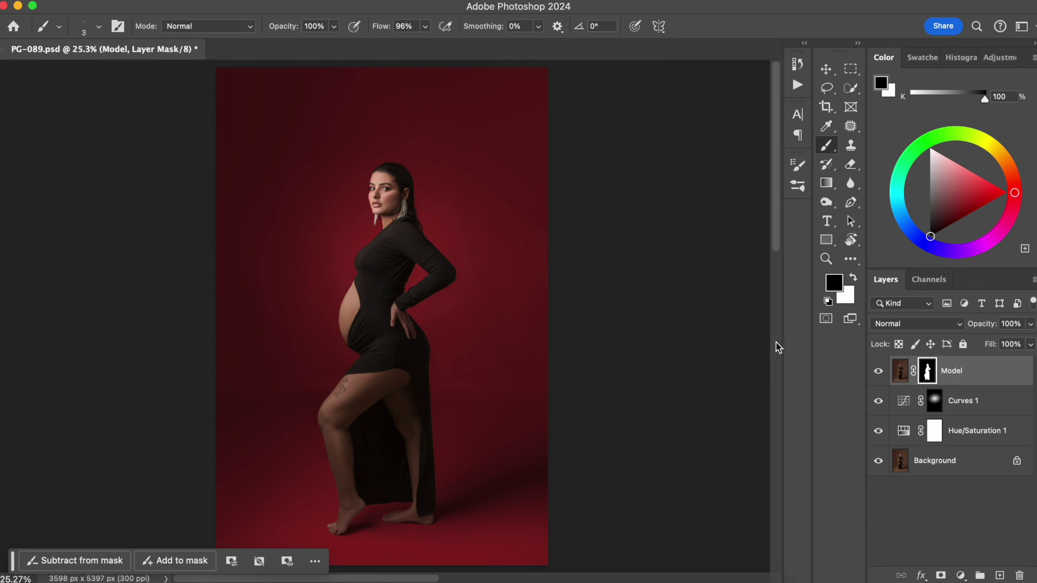
{"action": "left_click", "coordinate": [879, 462], "text": "alt"}
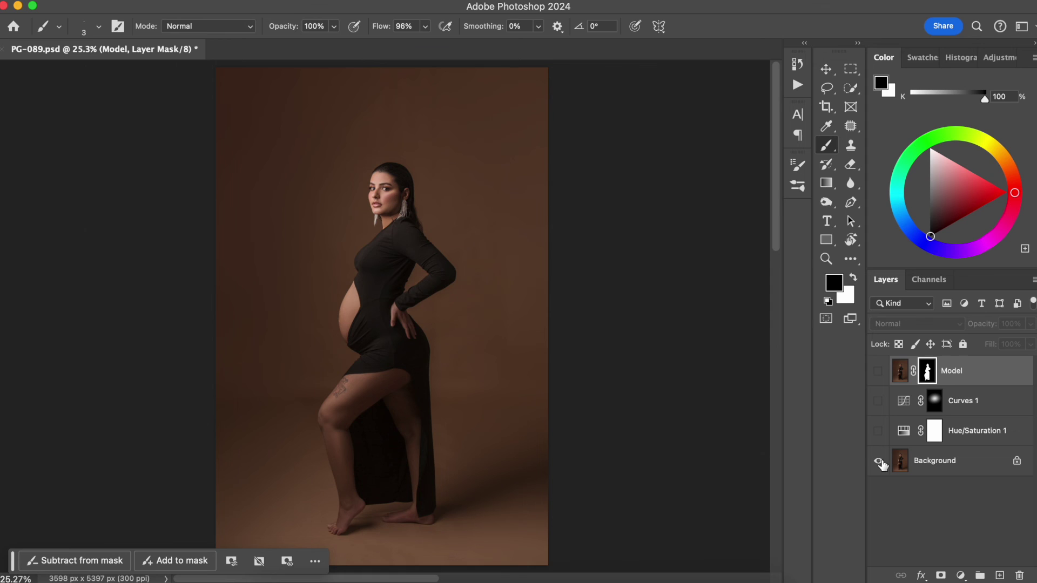
{"action": "left_click", "coordinate": [879, 462], "text": "alt"}
{"action": "left_click", "coordinate": [880, 465], "text": "alt"}
{"action": "left_click", "coordinate": [879, 462], "text": "alt"}
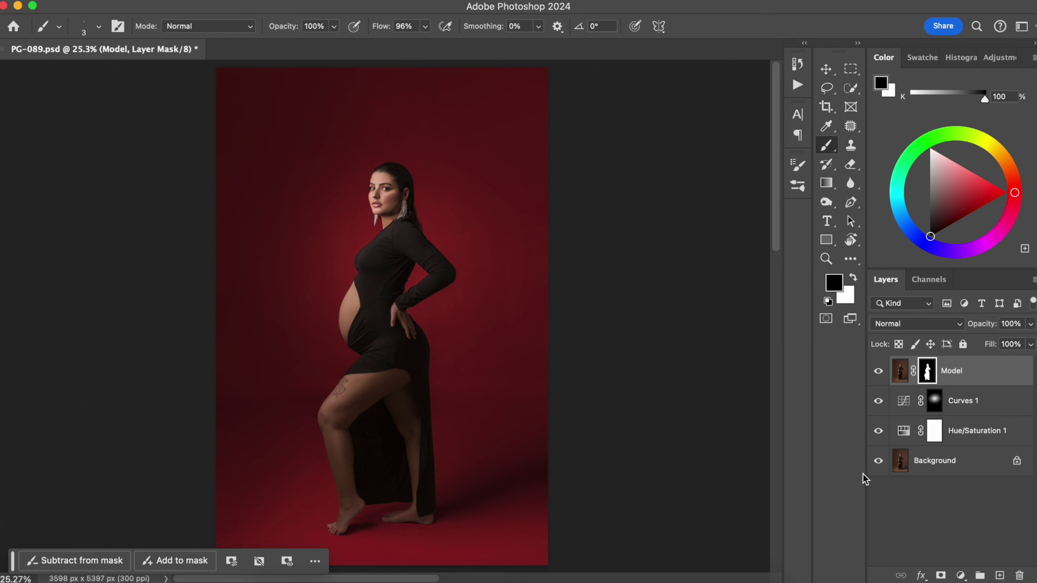